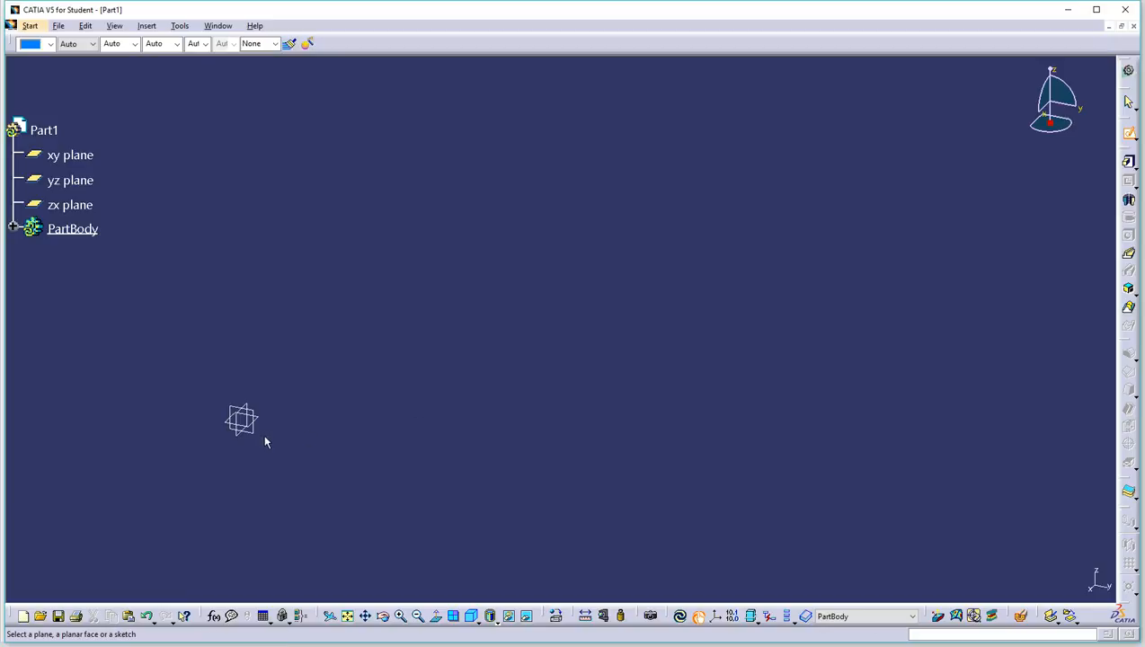
# Step: Open a new sketch on the yz plane of Part1
pyautogui.click(247, 429)
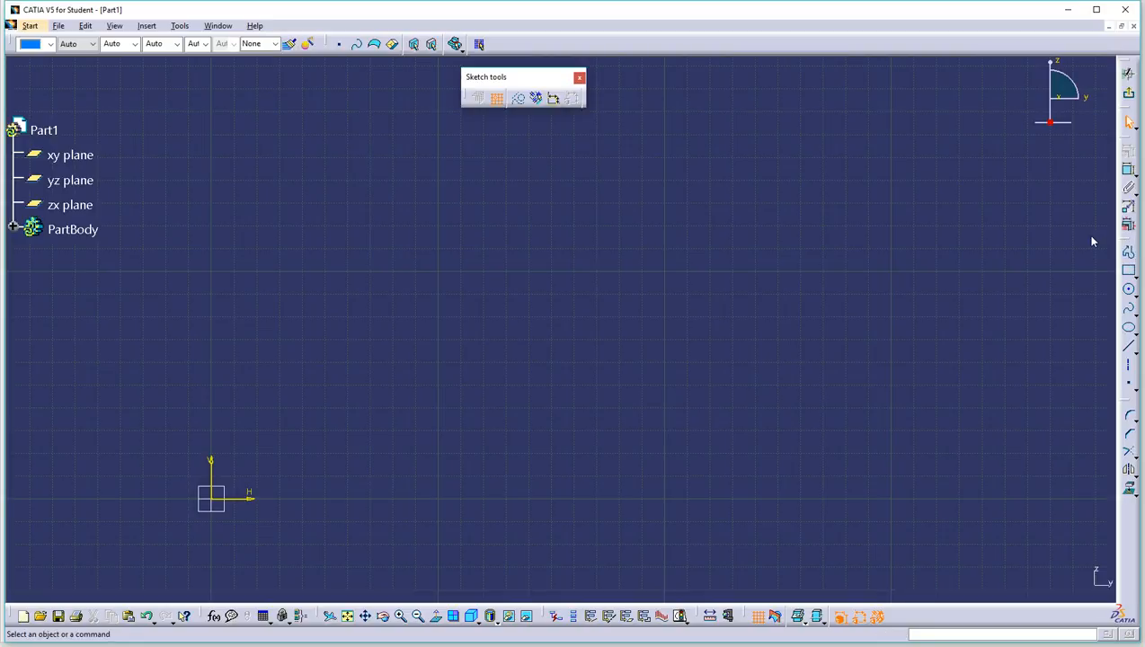
# Step: Undock the Profile toolbar, try the Circle and Line tools, then rearm the Profile tool
pyautogui.moveTo(1095, 243); pyautogui.dragTo(1093, 243)
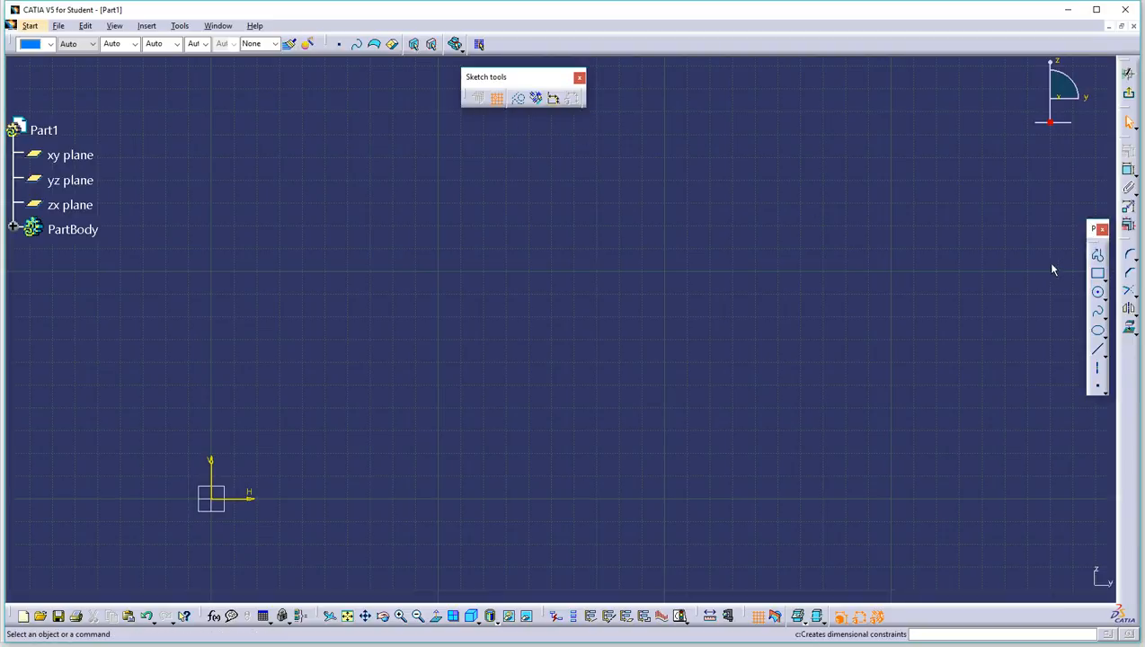
pyautogui.click(1098, 259)
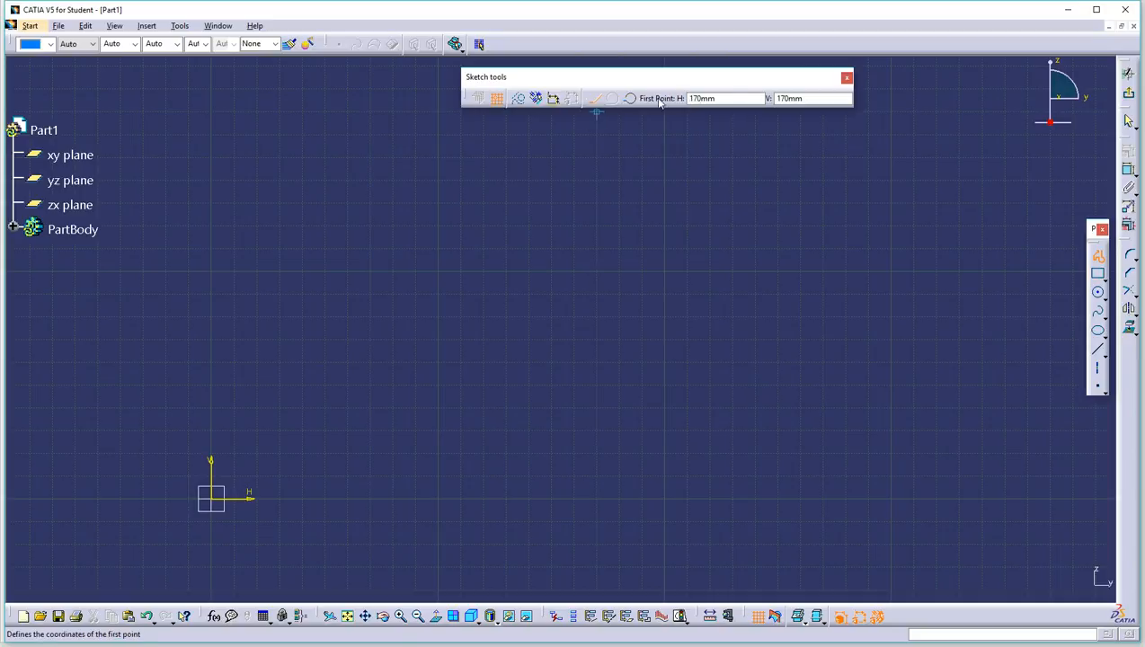
pyautogui.click(724, 99)
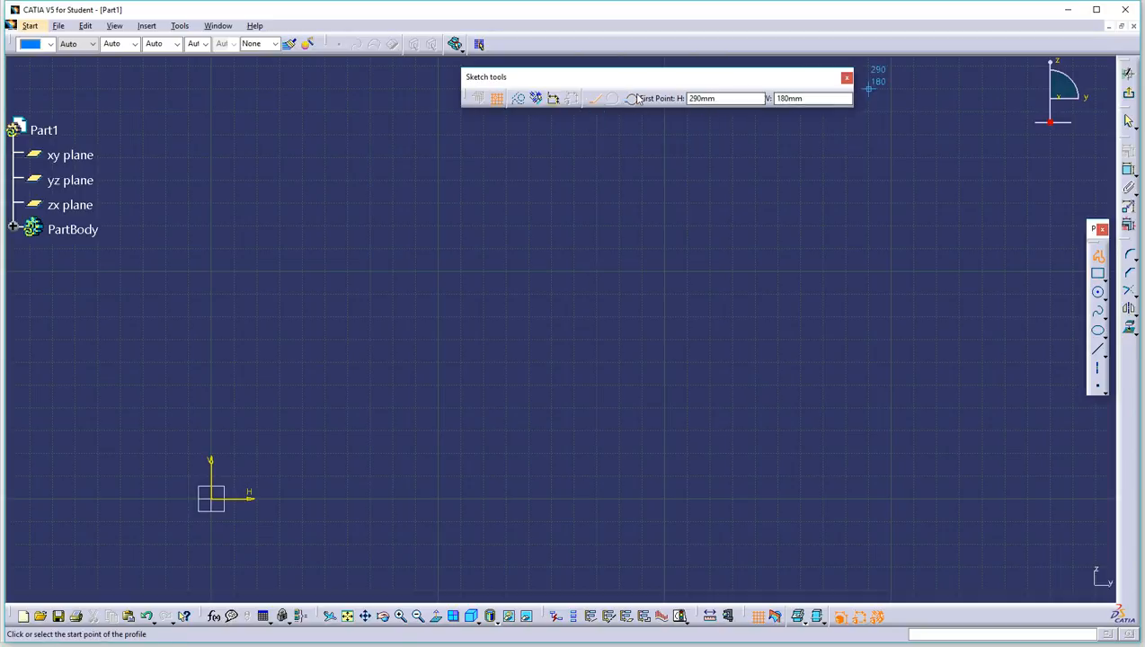
pyautogui.click(1097, 293)
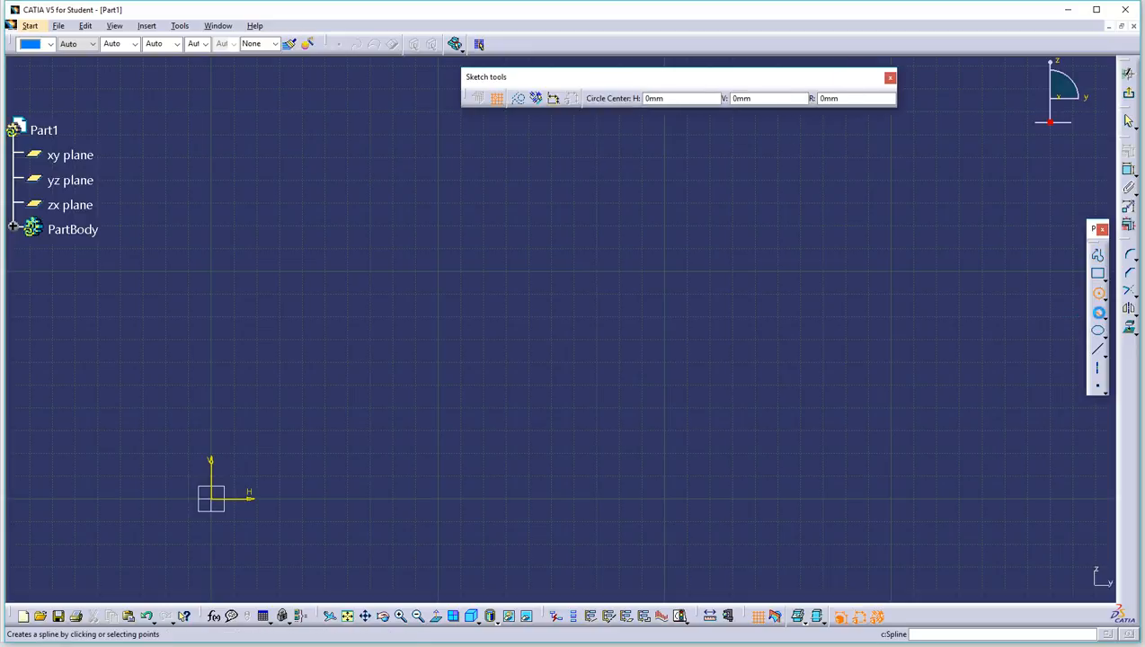
pyautogui.click(1097, 349)
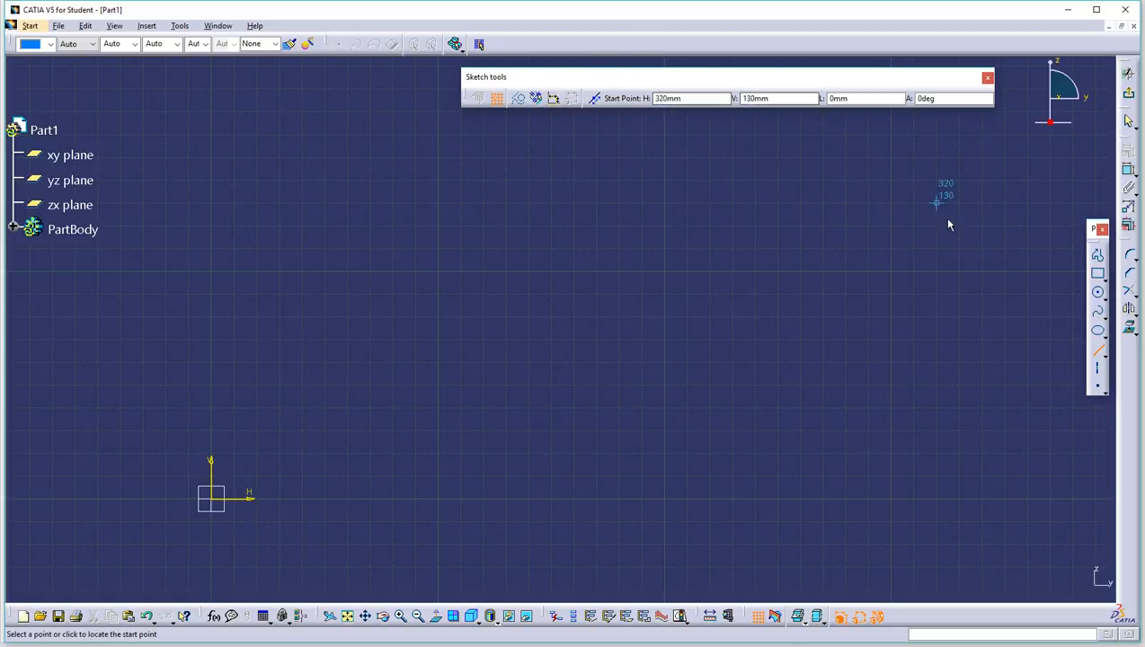
pyautogui.click(1097, 255)
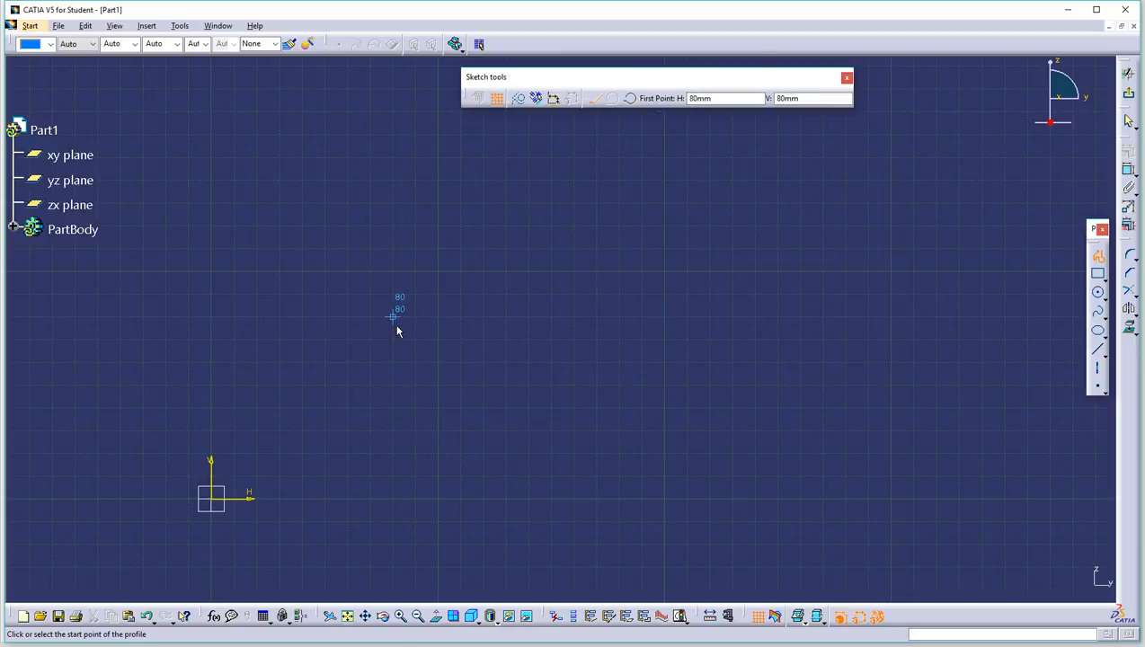
pyautogui.click(348, 317)
pyautogui.click(596, 248)
pyautogui.click(887, 360)
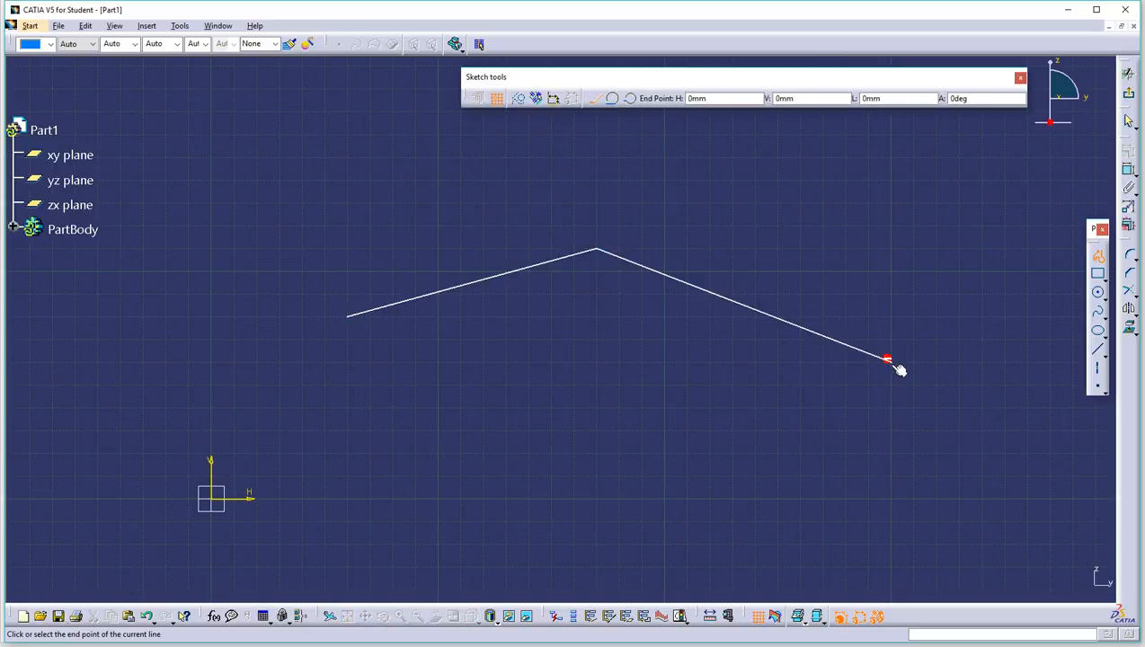
pyautogui.click(800, 521)
pyautogui.doubleClick(759, 512)
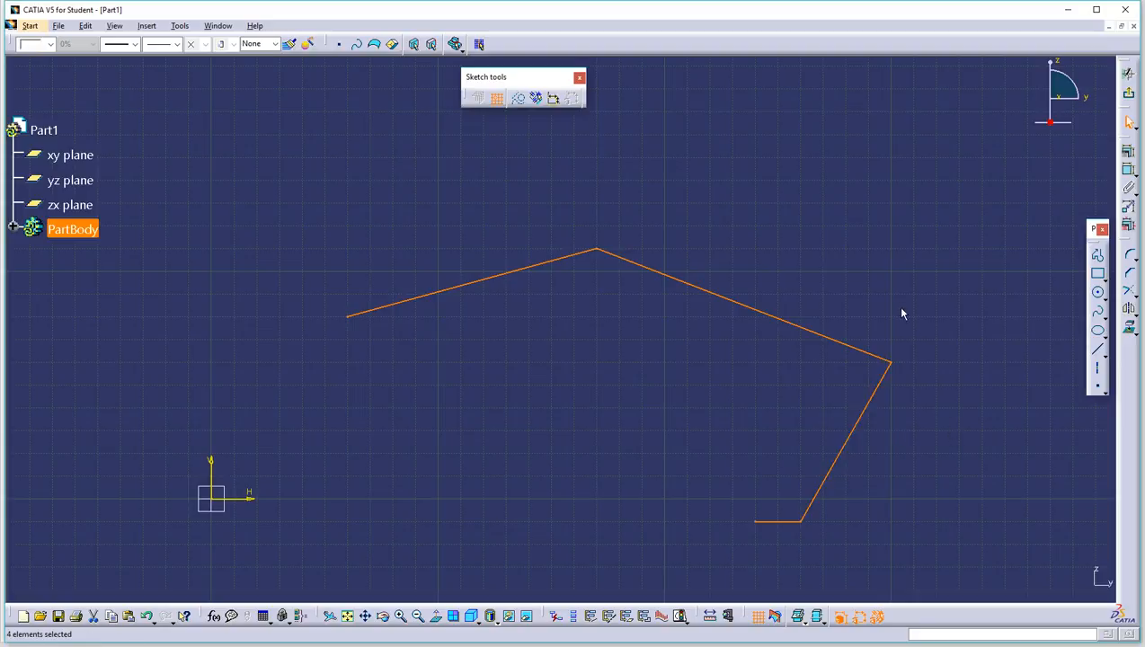
pyautogui.click(876, 212)
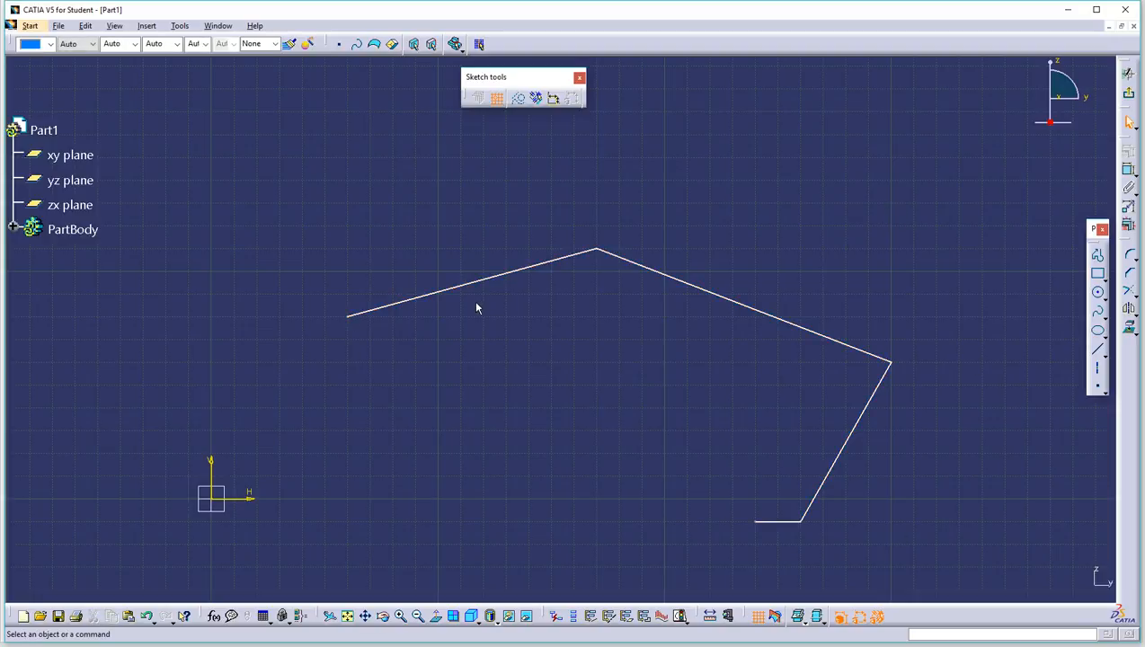
pyautogui.moveTo(296, 209)
pyautogui.mouseDown()
pyautogui.moveTo(1084, 542)
pyautogui.moveTo(1029, 539)
pyautogui.mouseUp()
pyautogui.press('Delete')
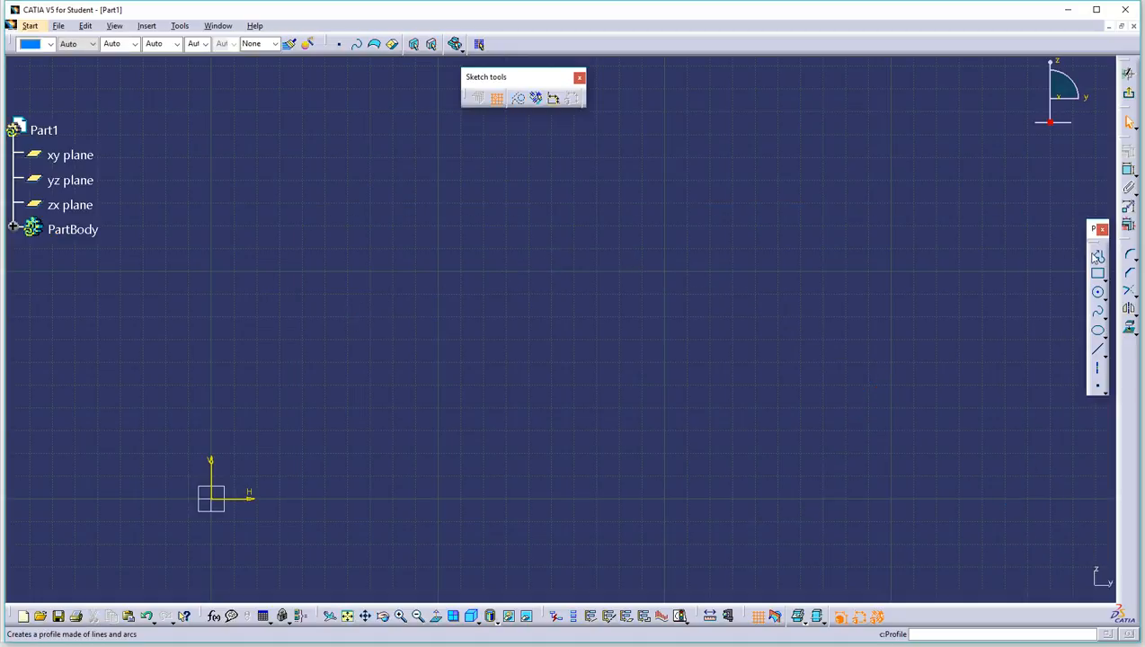
pyautogui.click(1097, 256)
pyautogui.click(400, 313)
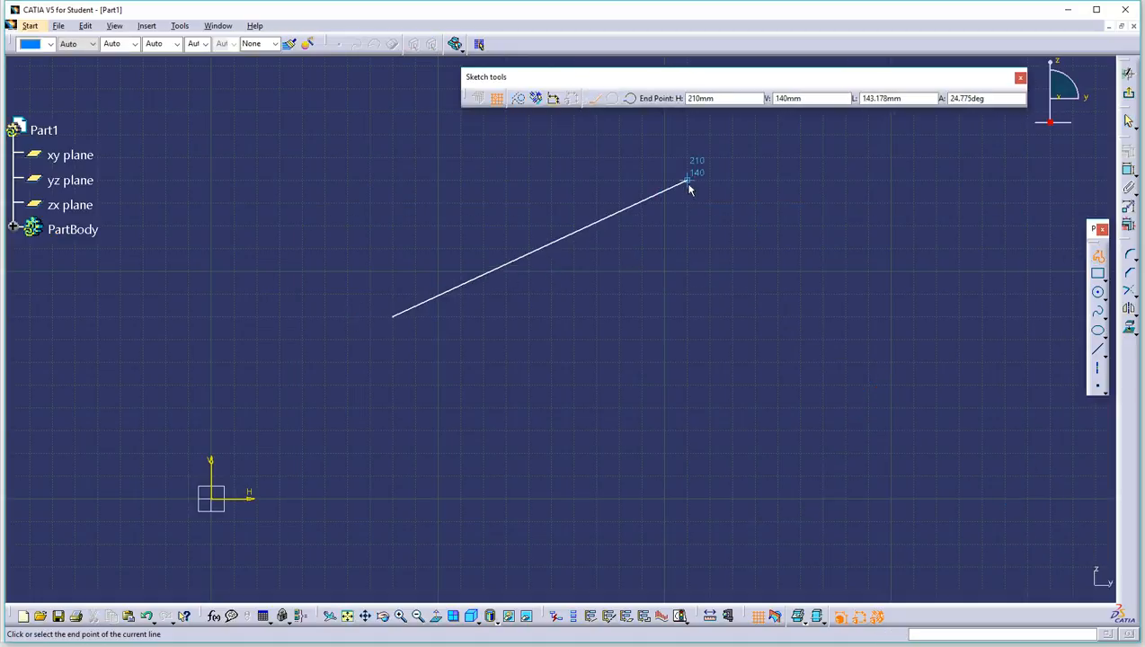
pyautogui.click(734, 159)
pyautogui.click(981, 339)
pyautogui.click(846, 520)
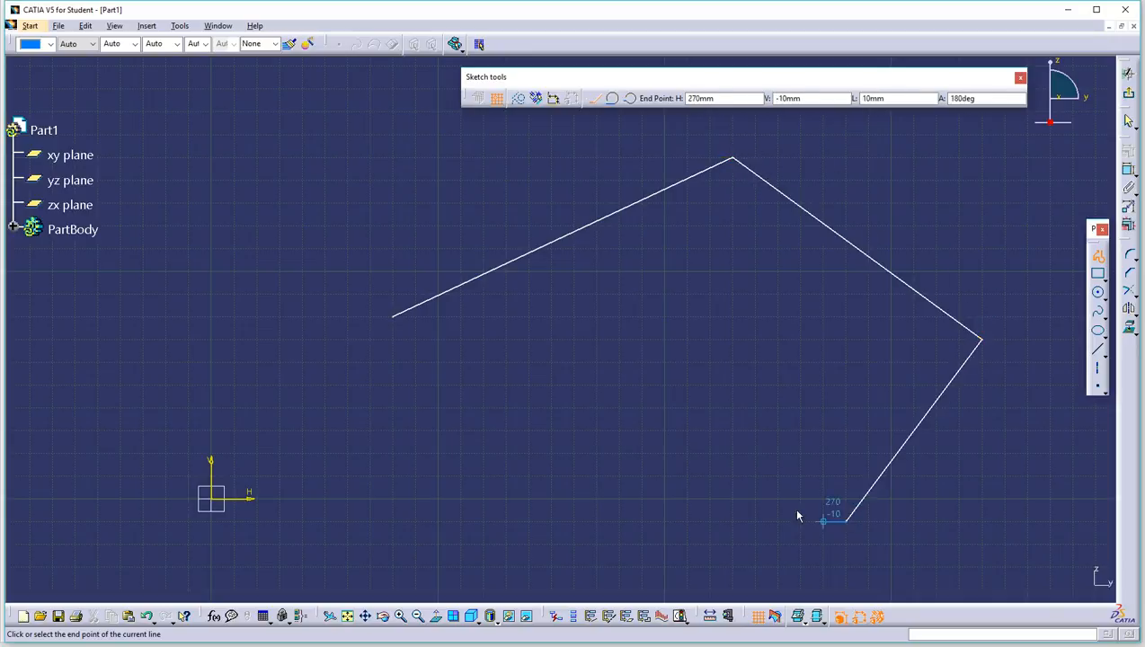
pyautogui.click(393, 324)
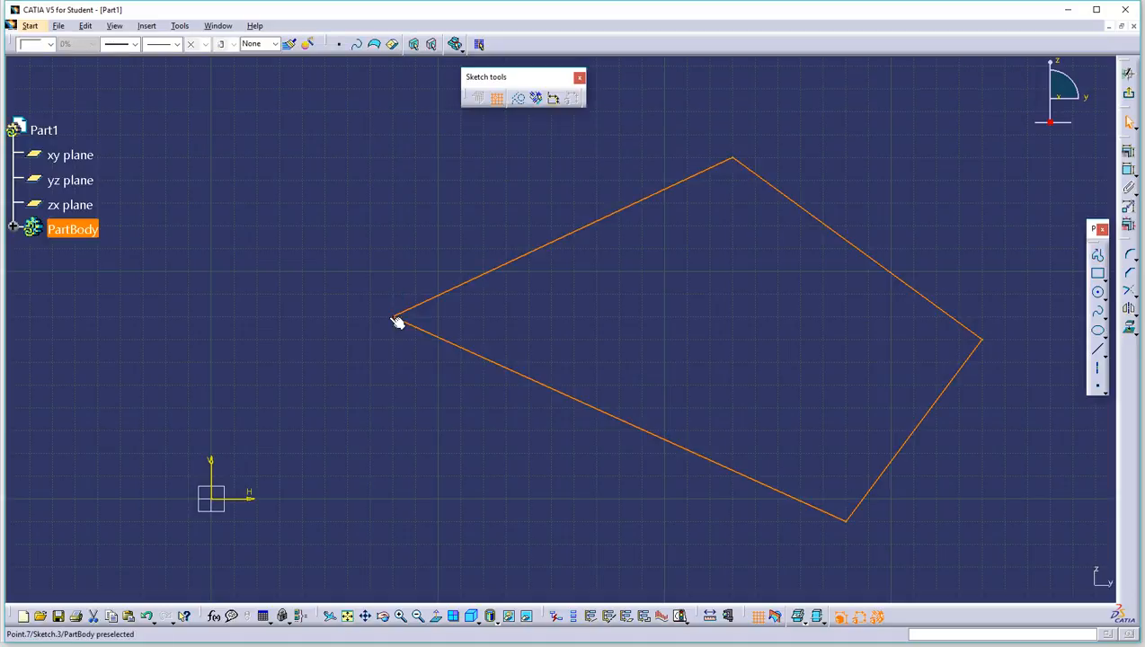
pyautogui.click(355, 216)
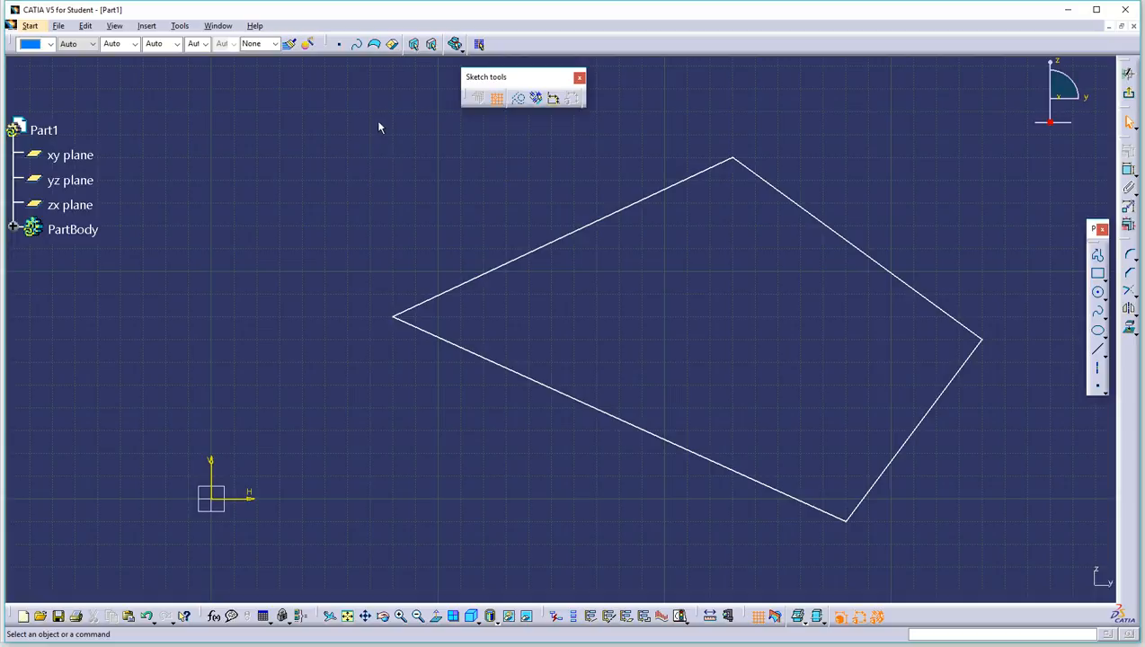
pyautogui.moveTo(358, 101)
pyautogui.mouseDown()
pyautogui.moveTo(910, 406)
pyautogui.moveTo(1004, 549)
pyautogui.mouseUp()
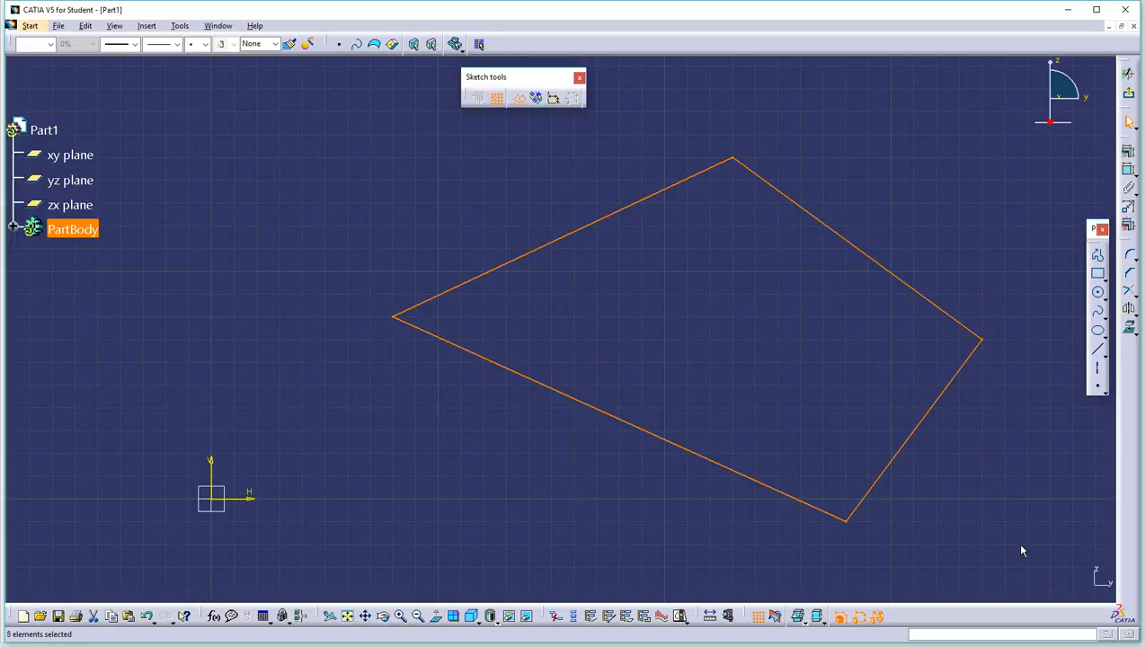
pyautogui.press('Delete')
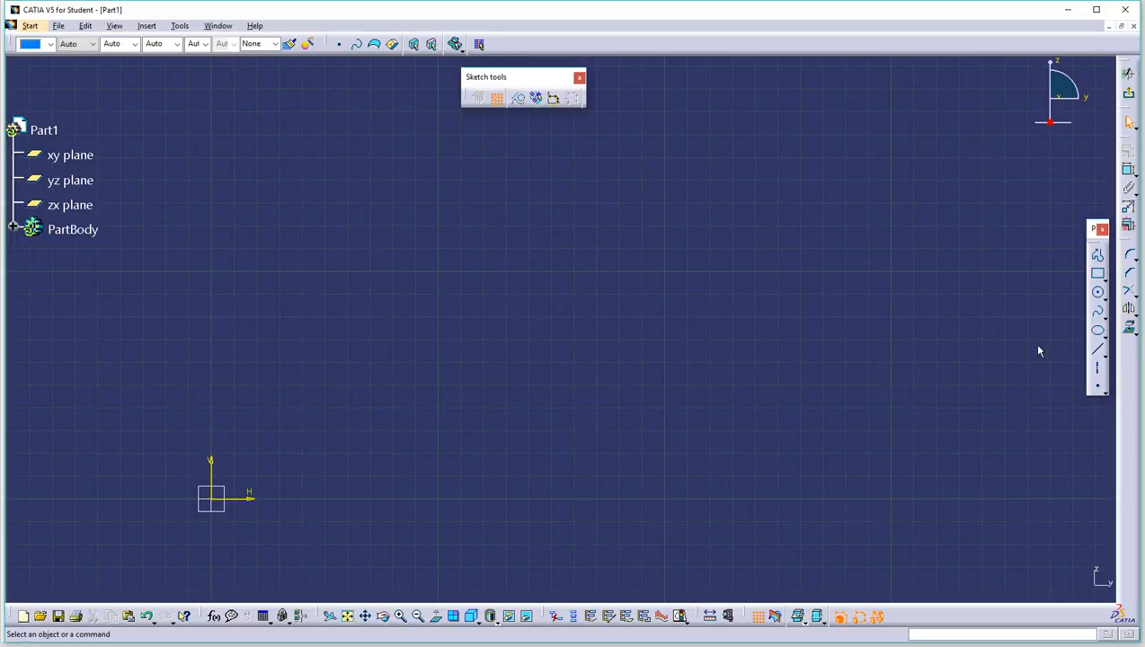
# Step: With grid snapping off, draw a horizontal top line and a short downward vertical line
pyautogui.click(497, 99)
pyautogui.click(1096, 256)
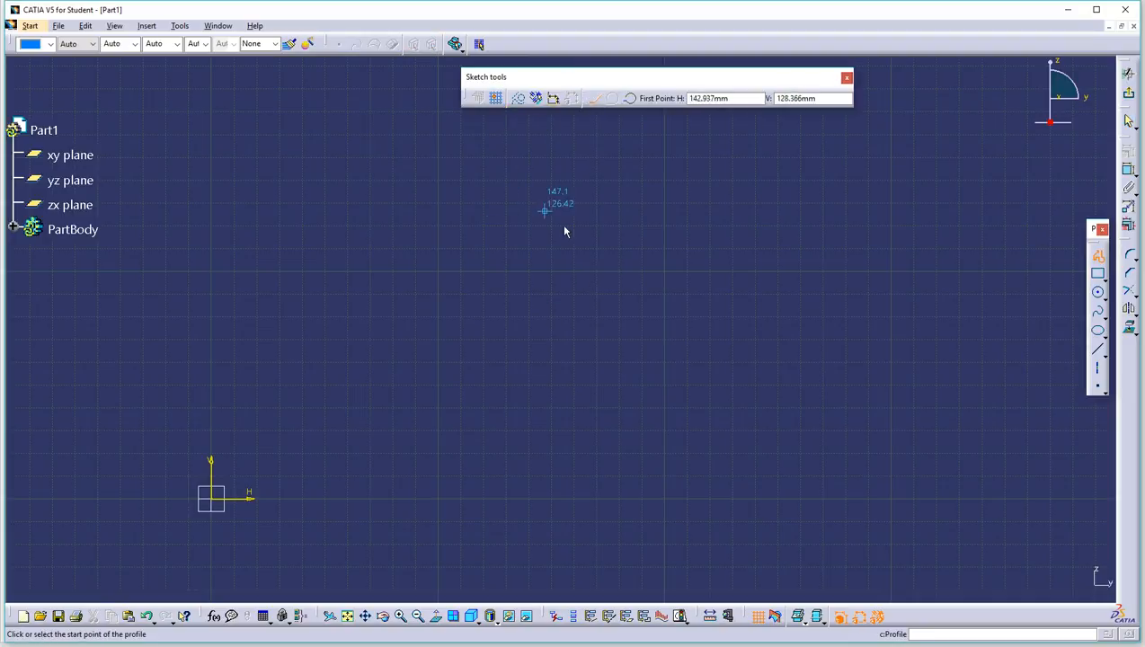
pyautogui.moveTo(528, 198); pyautogui.dragTo(458, 297, button='middle')
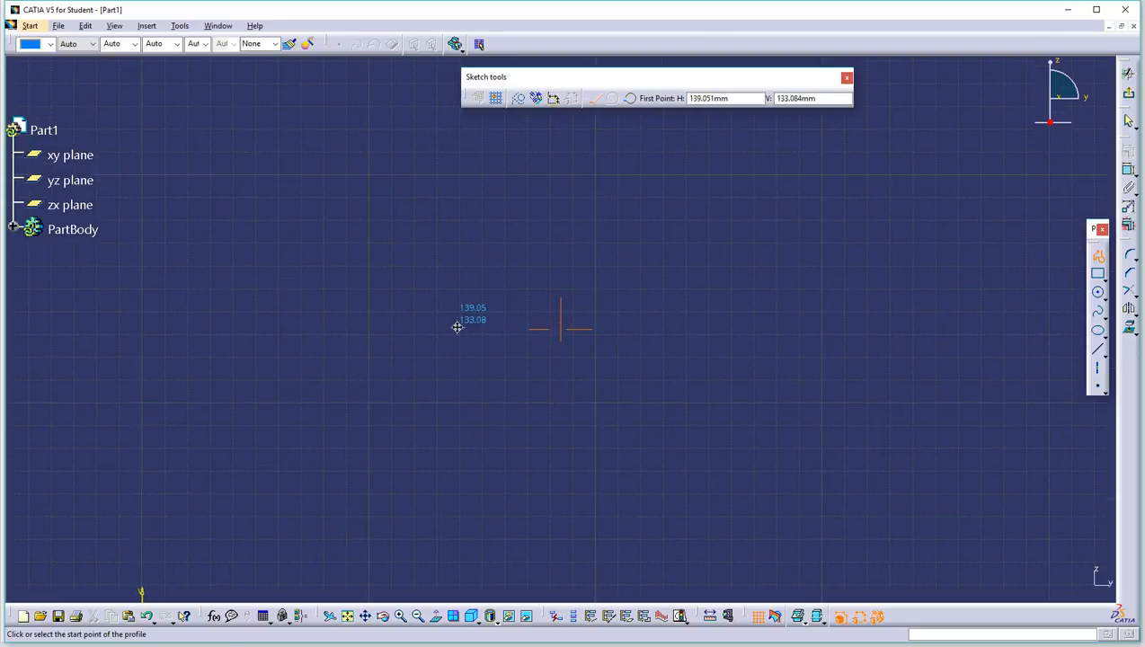
pyautogui.click(472, 235)
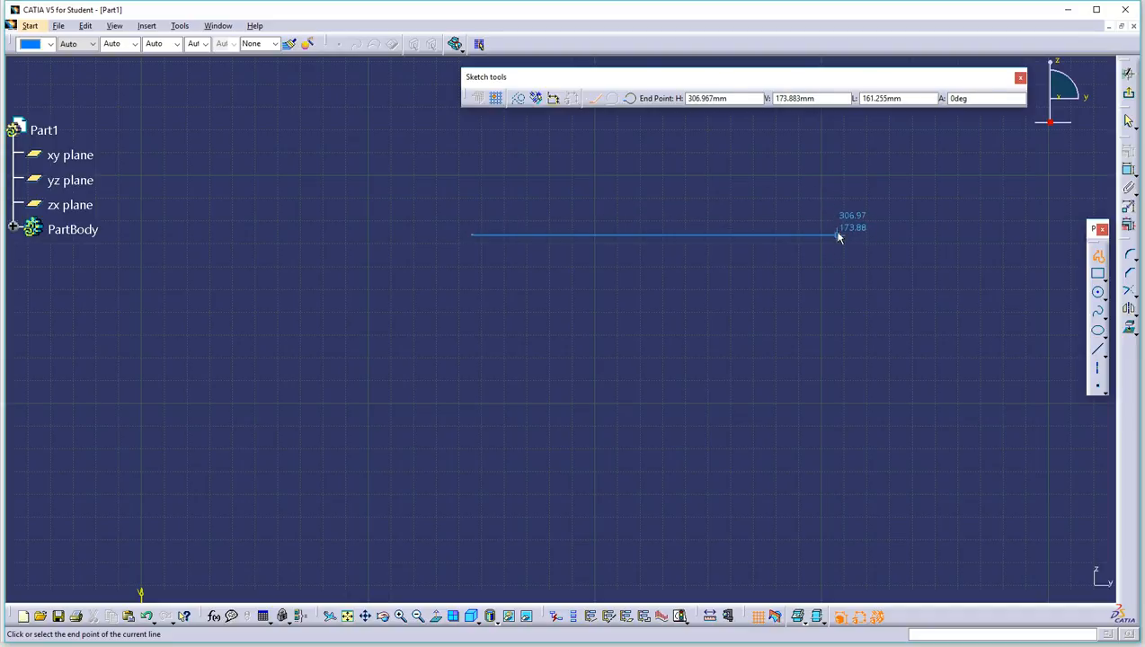
pyautogui.click(702, 236)
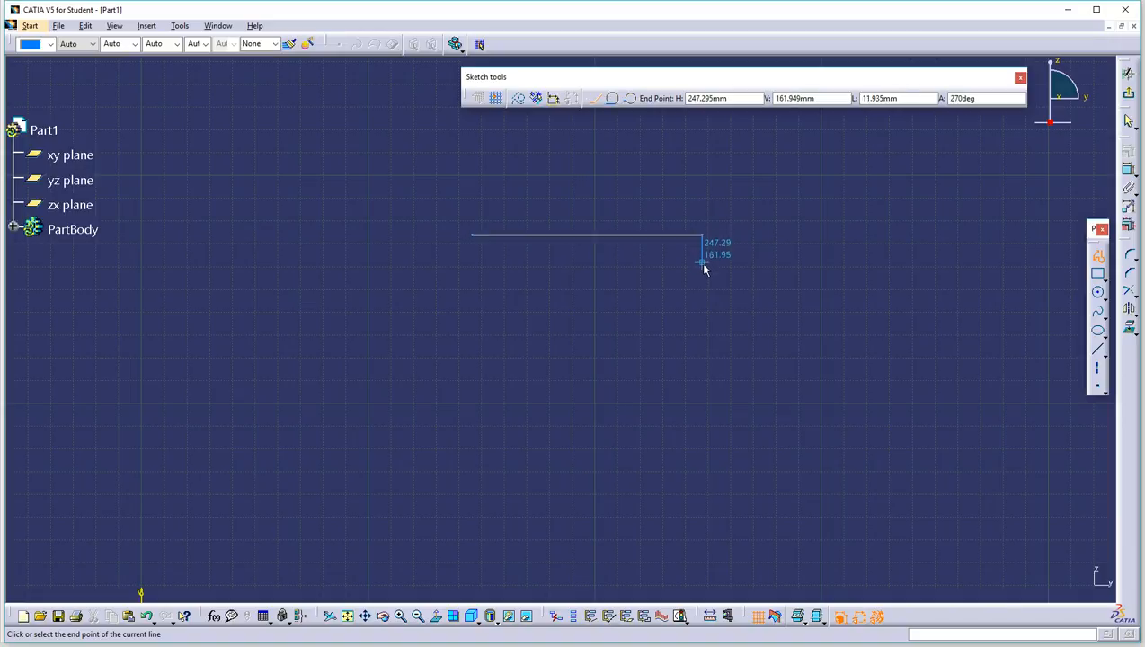
pyautogui.click(700, 331)
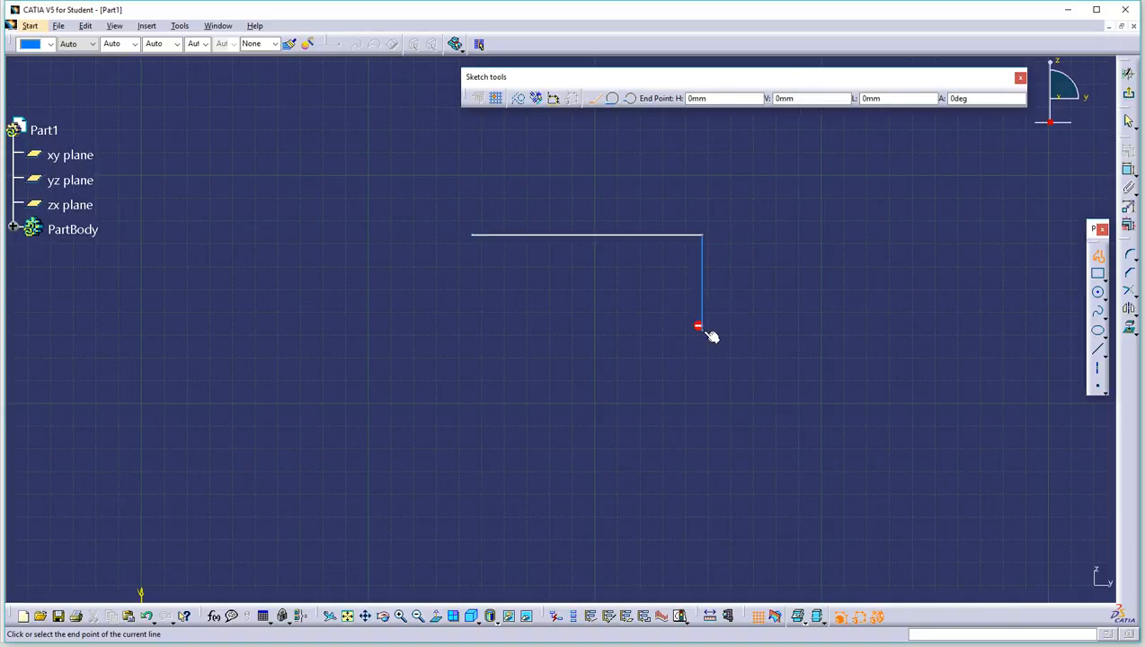
# Step: Turn on automatic constraints and finish the stepped profile with lower, rising and upper-right edges
pyautogui.click(536, 99)
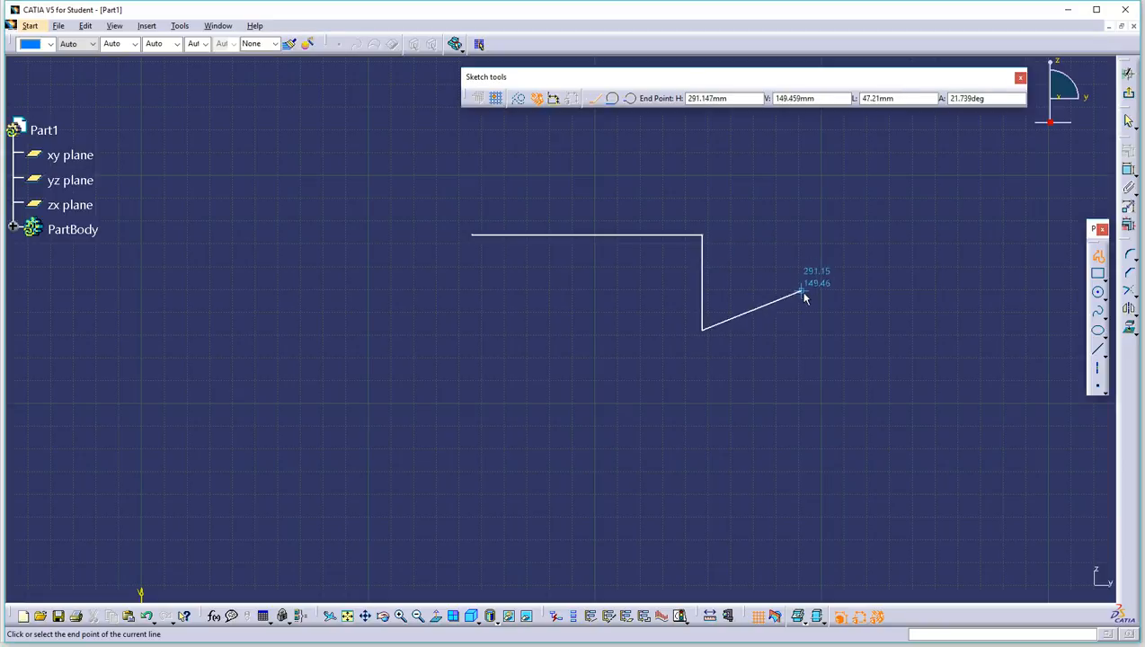
pyautogui.click(826, 330)
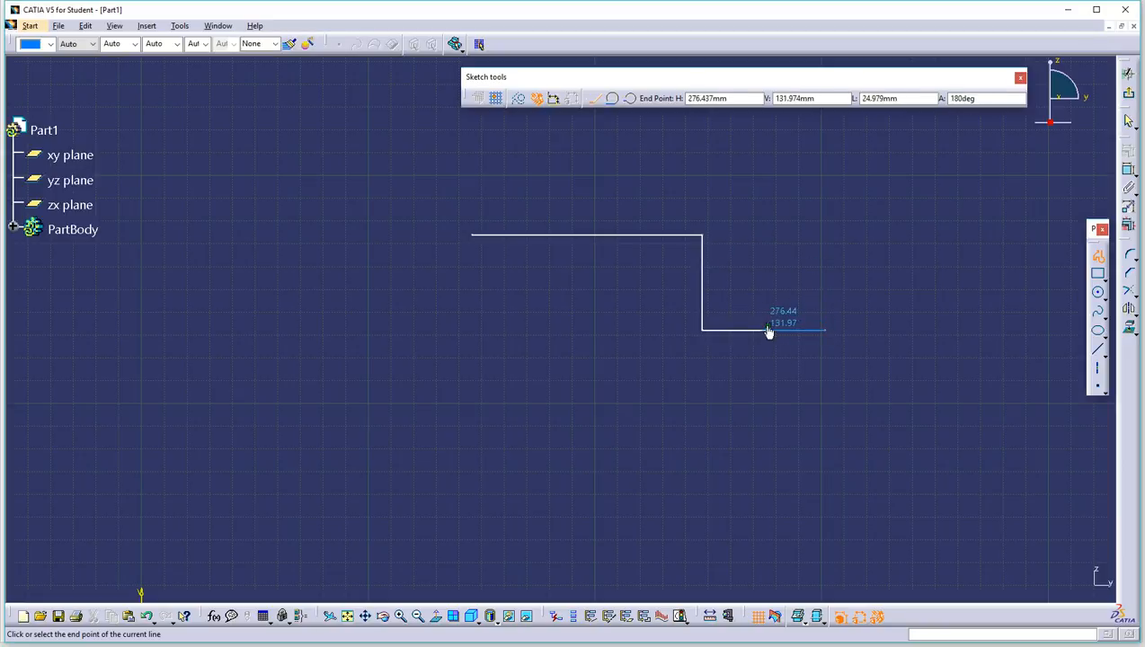
pyautogui.click(824, 258)
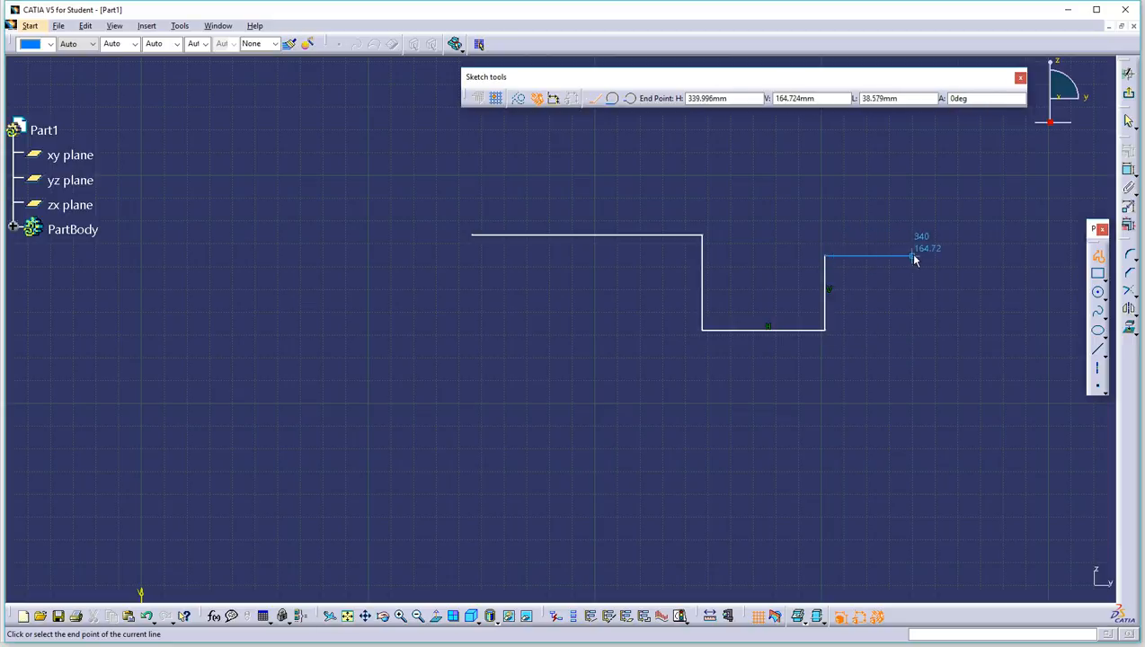
pyautogui.click(910, 257)
pyautogui.doubleClick(915, 257)
# Step: Box-select the whole stepped profile and delete it
pyautogui.click(937, 314)
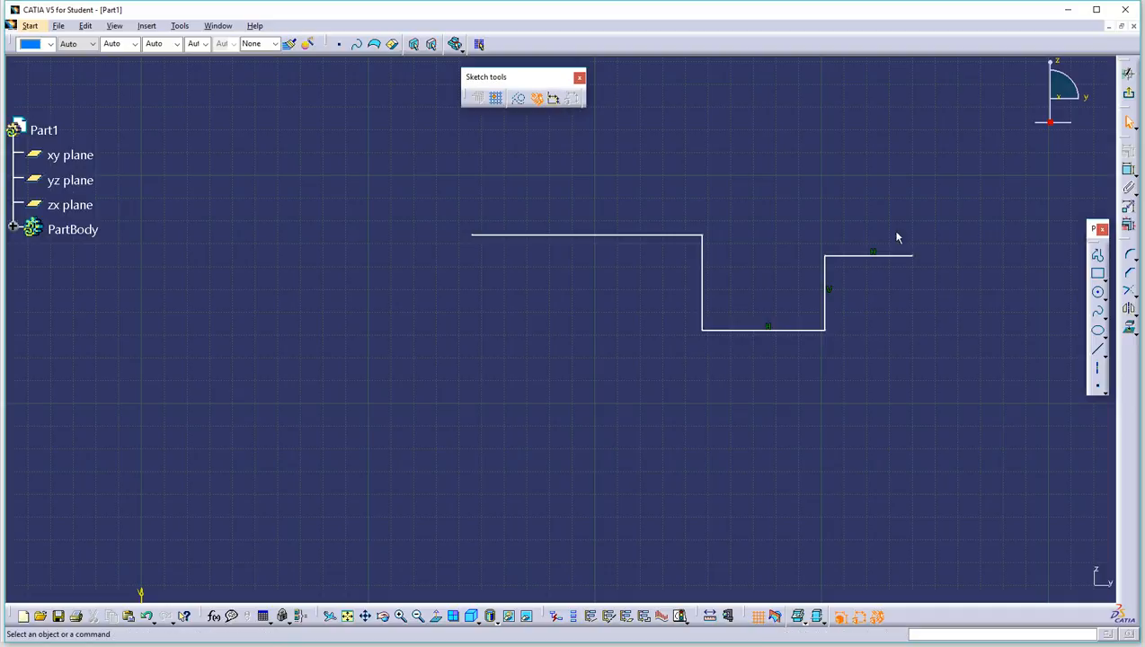
pyautogui.moveTo(971, 222)
pyautogui.mouseDown()
pyautogui.moveTo(460, 363)
pyautogui.moveTo(437, 381)
pyautogui.mouseUp()
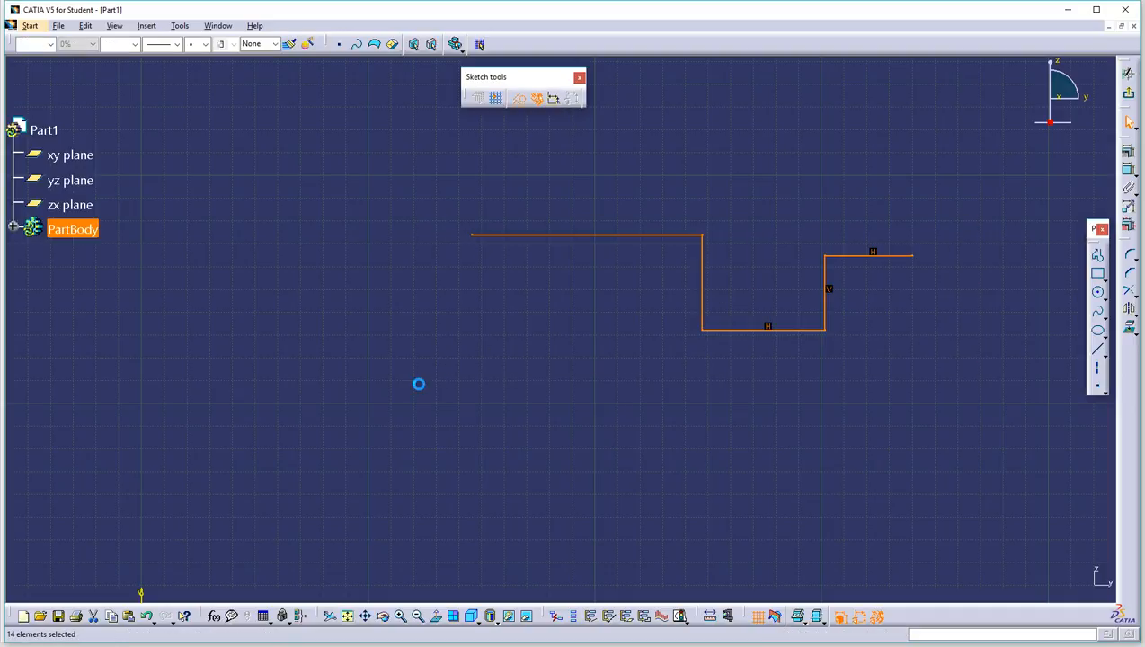
pyautogui.press('Delete')
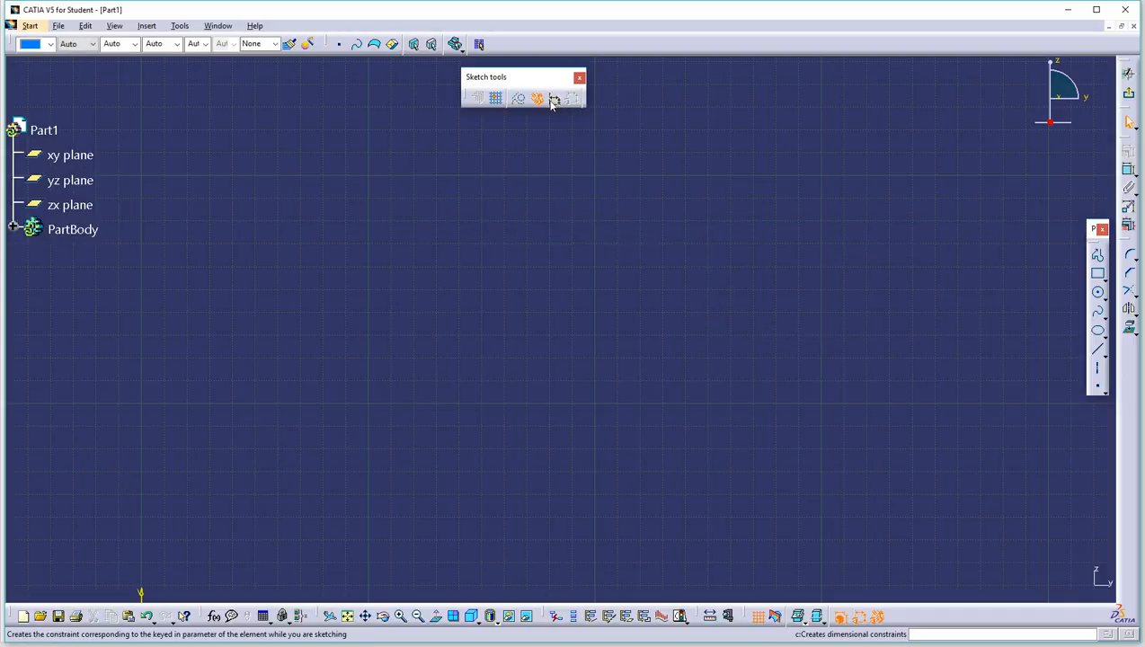
pyautogui.click(1098, 257)
pyautogui.click(335, 348)
pyautogui.click(462, 196)
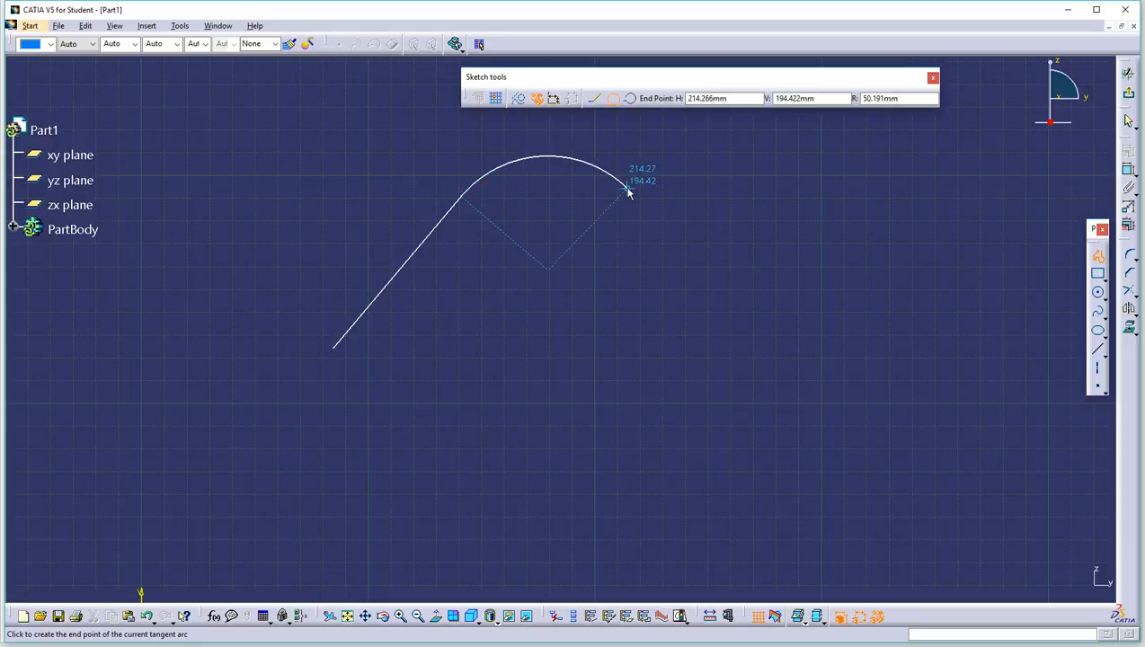
pyautogui.hotkey('ctrl', 'z')
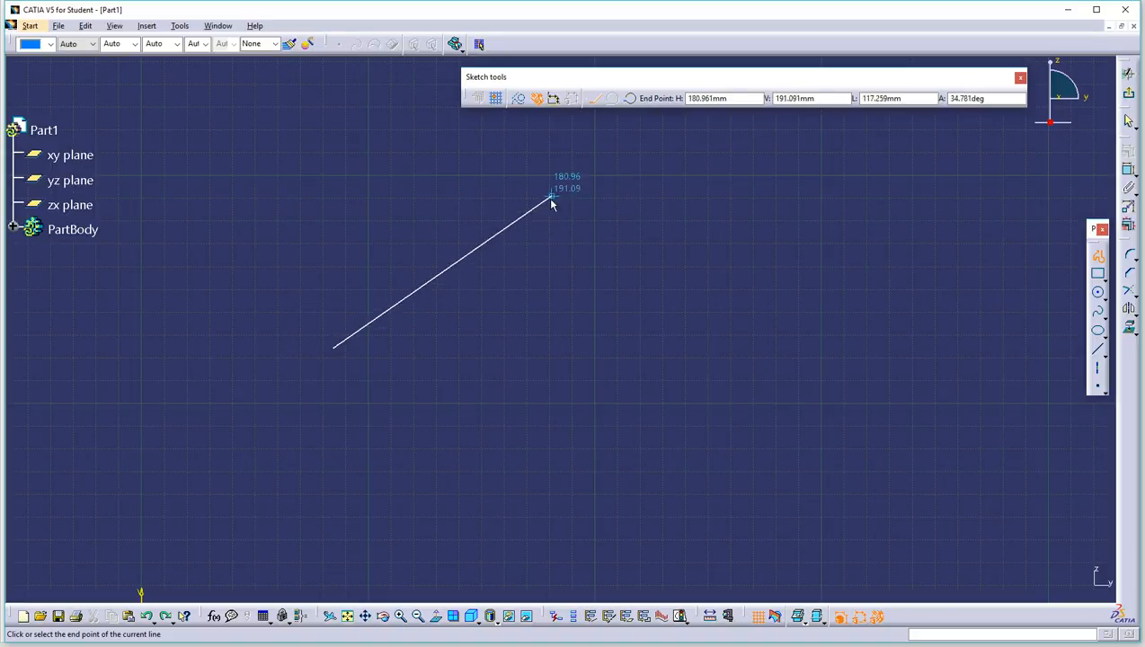
pyautogui.click(481, 197)
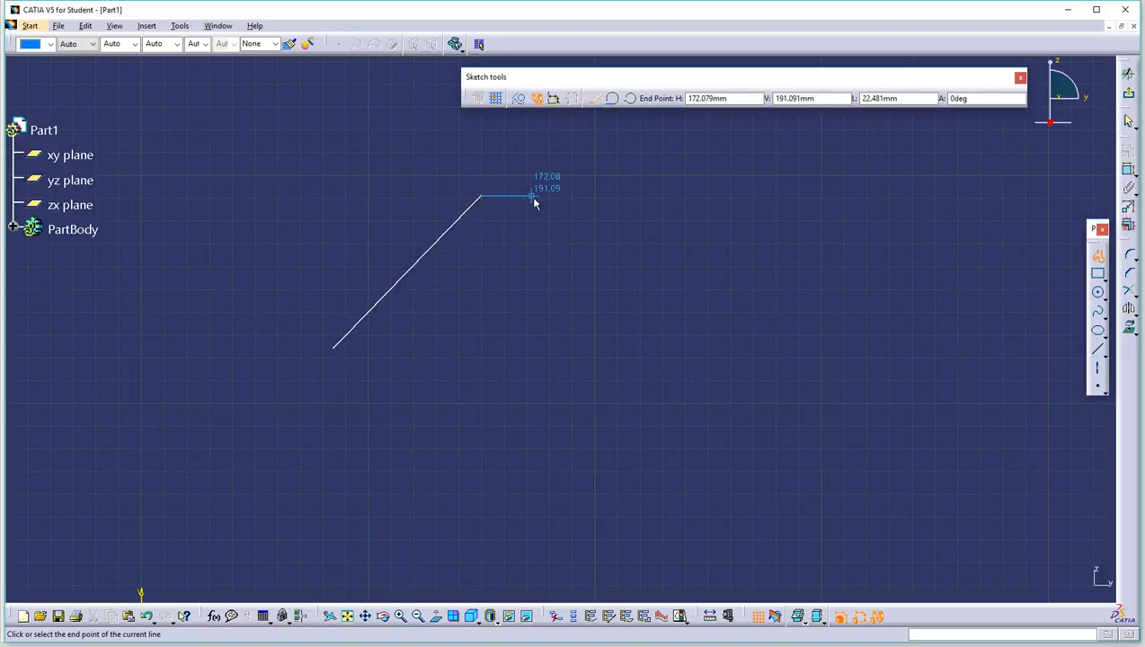
pyautogui.doubleClick(590, 182)
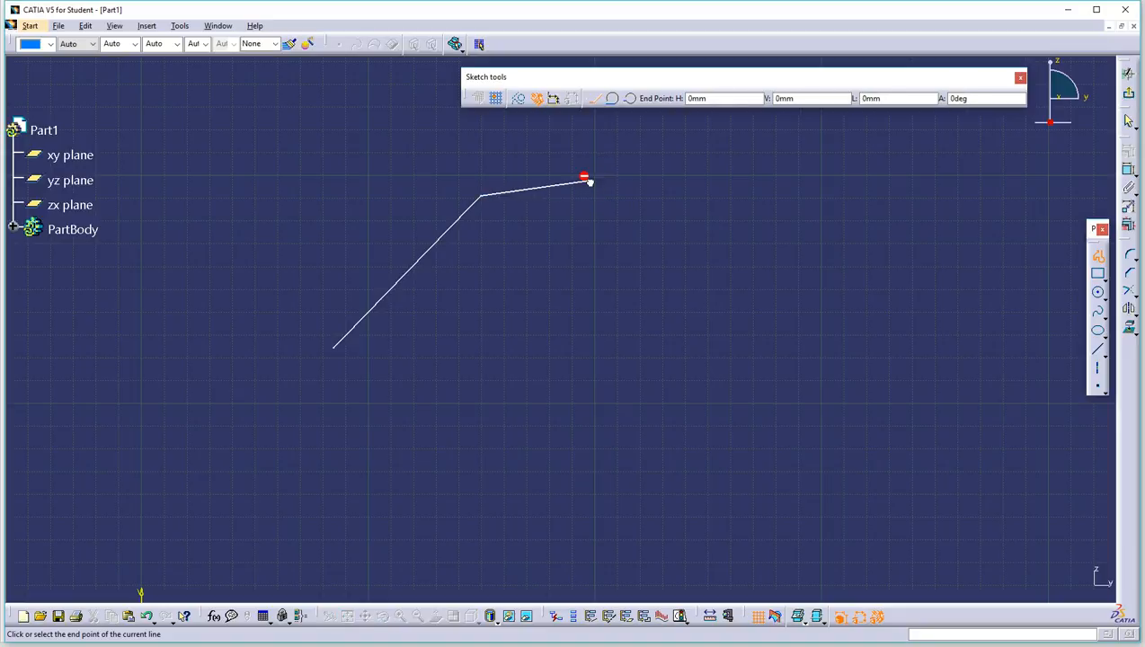
pyautogui.moveTo(606, 188); pyautogui.dragTo(629, 206)
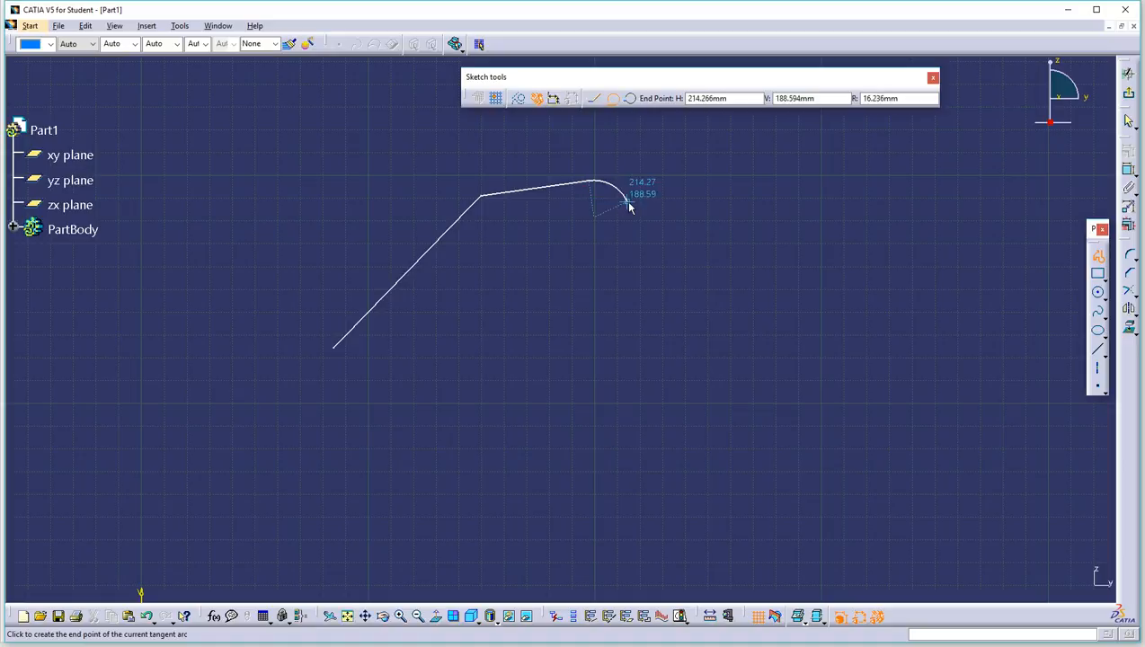
pyautogui.click(701, 233)
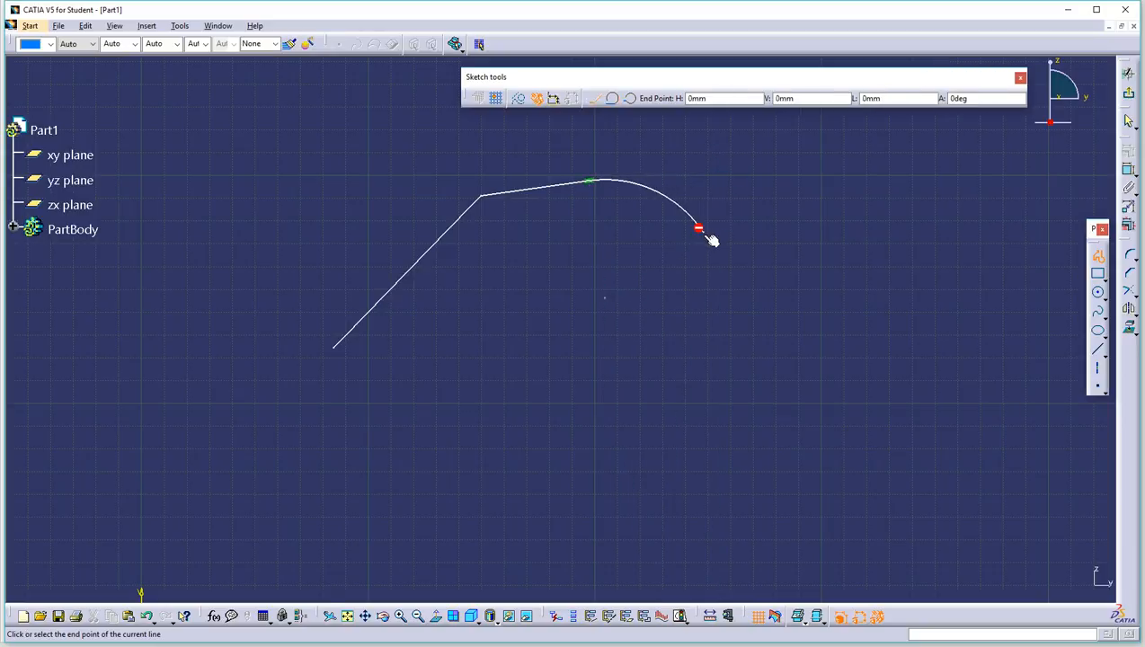
pyautogui.click(792, 306)
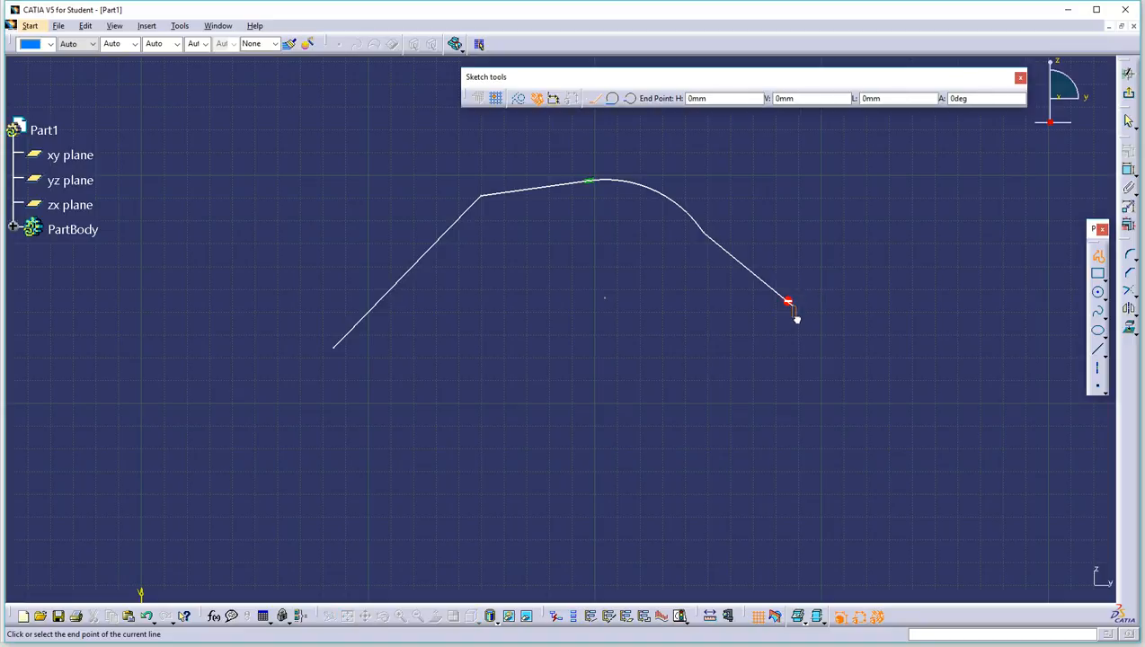
pyautogui.moveTo(798, 360); pyautogui.dragTo(798, 379)
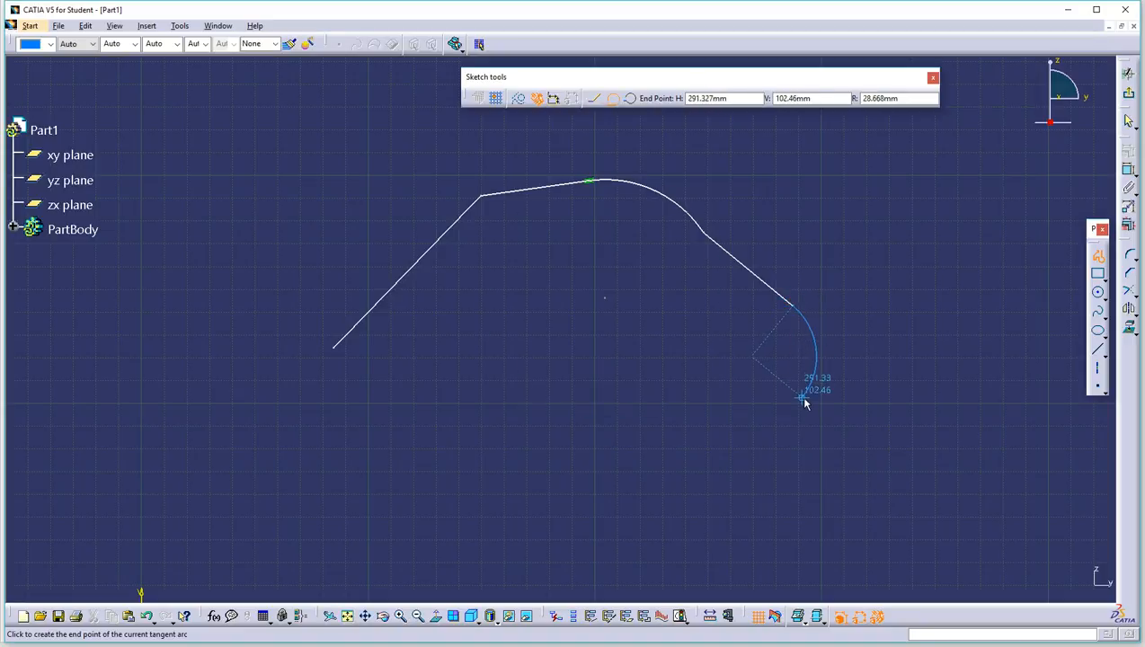
pyautogui.click(811, 402)
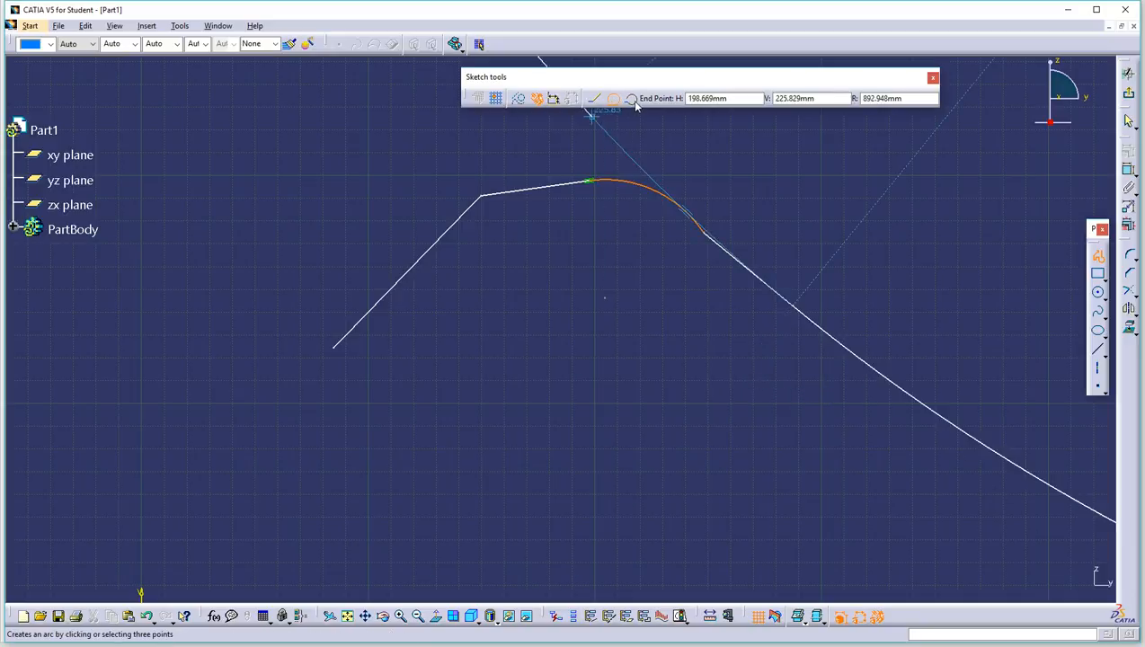
pyautogui.click(633, 98)
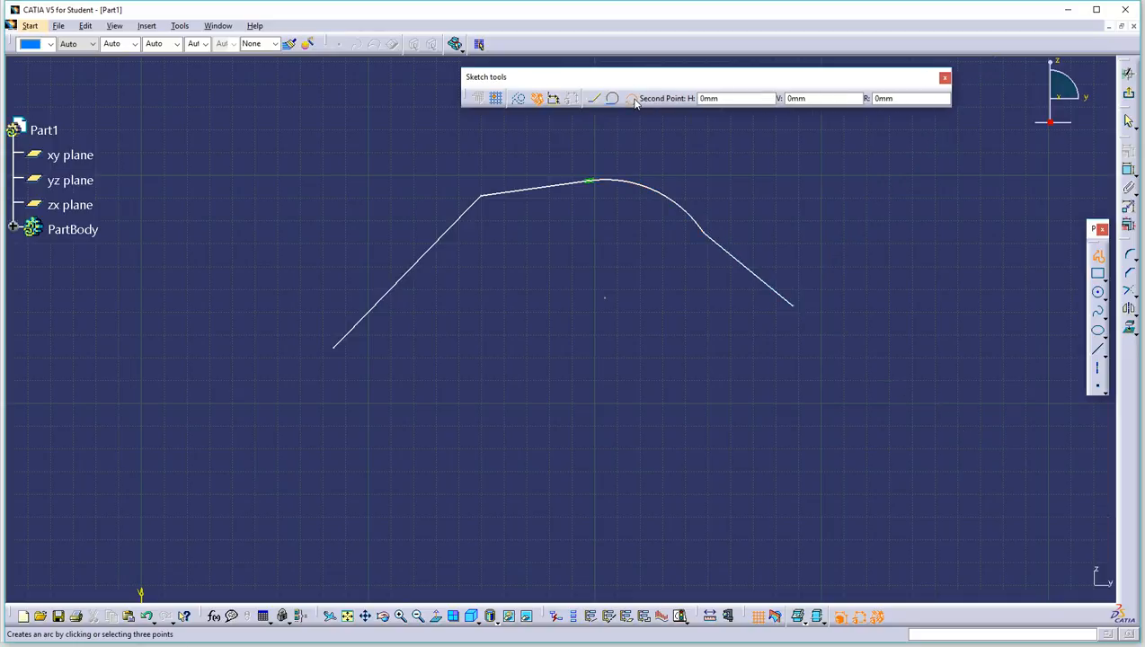
pyautogui.click(891, 312)
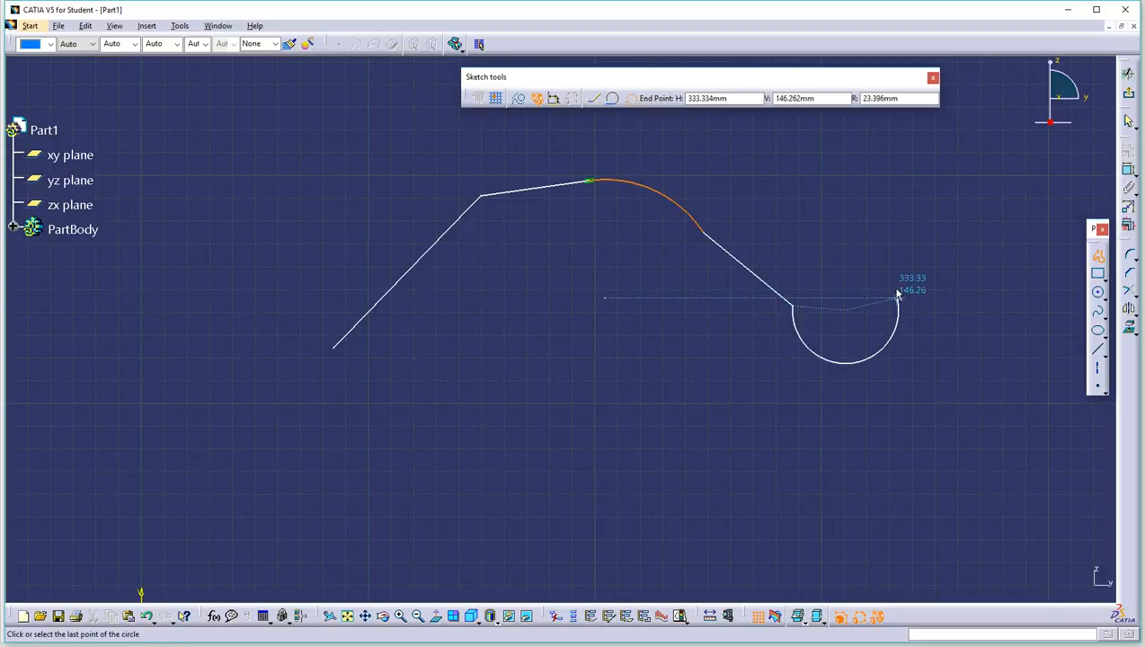
pyautogui.click(879, 336)
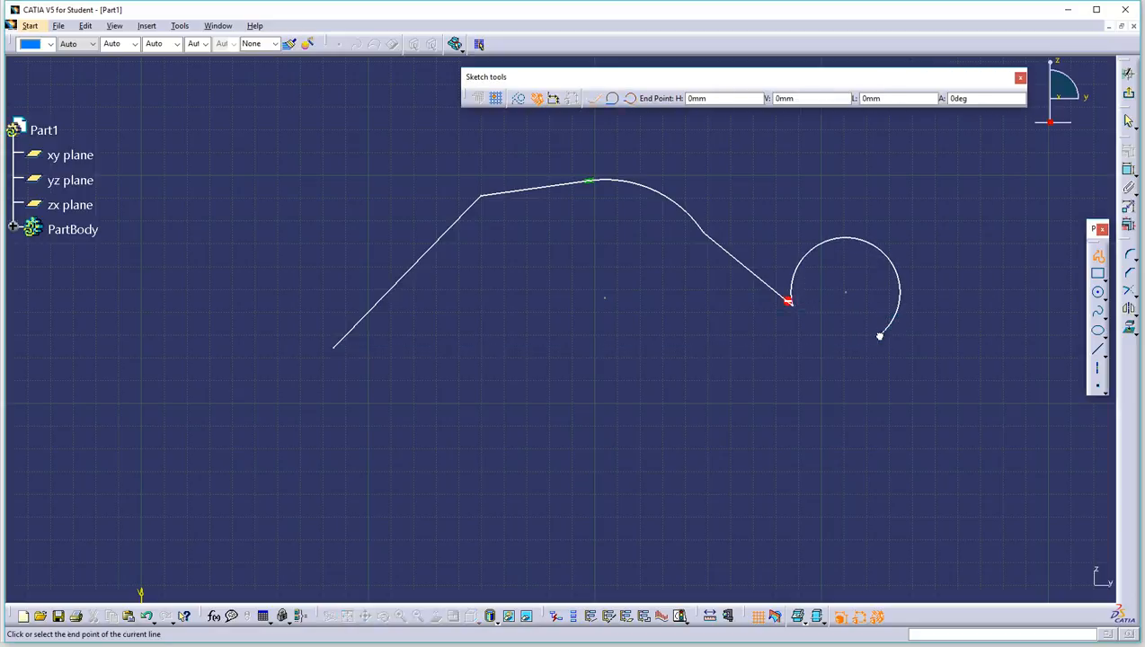
pyautogui.doubleClick(899, 379)
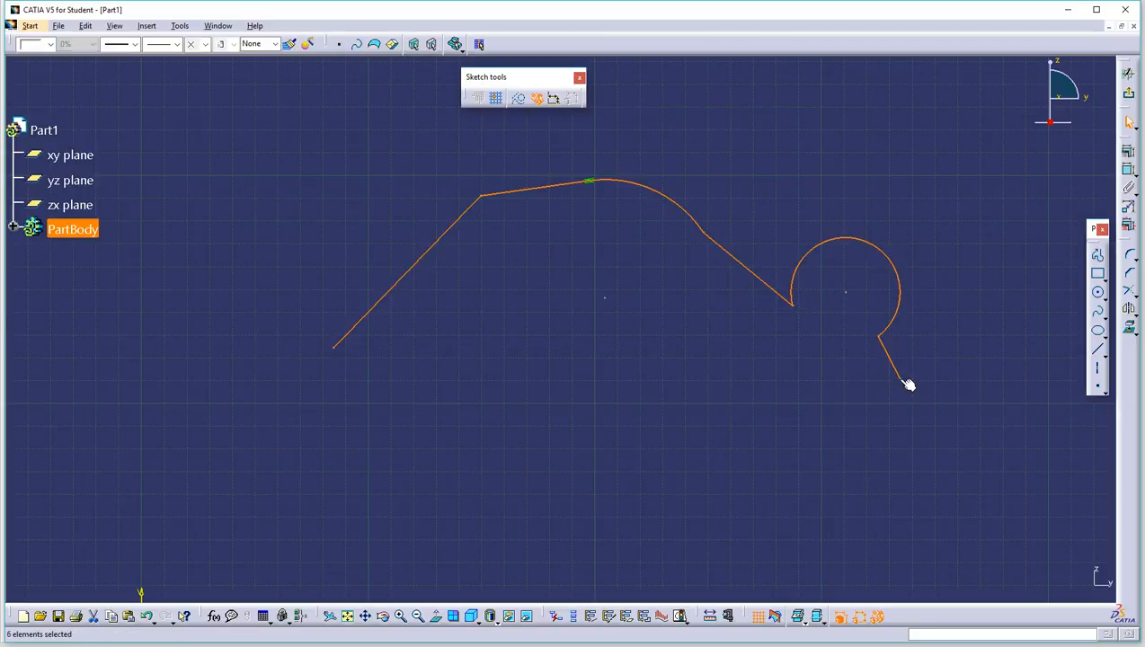
pyautogui.moveTo(986, 140); pyautogui.dragTo(312, 475)
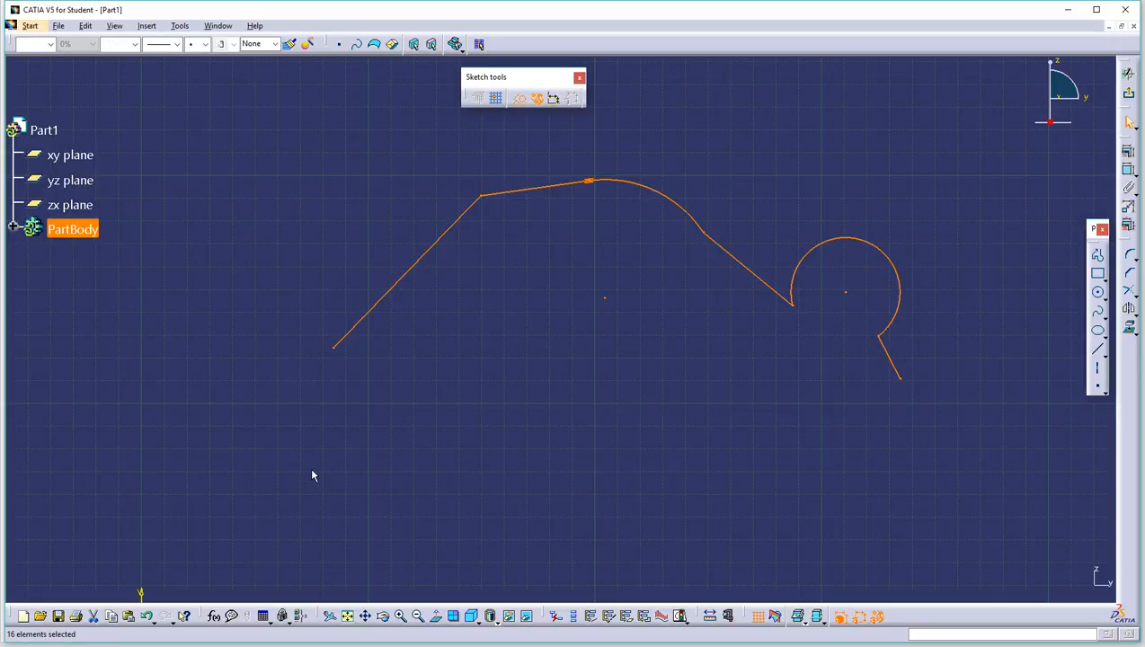
pyautogui.press('Delete')
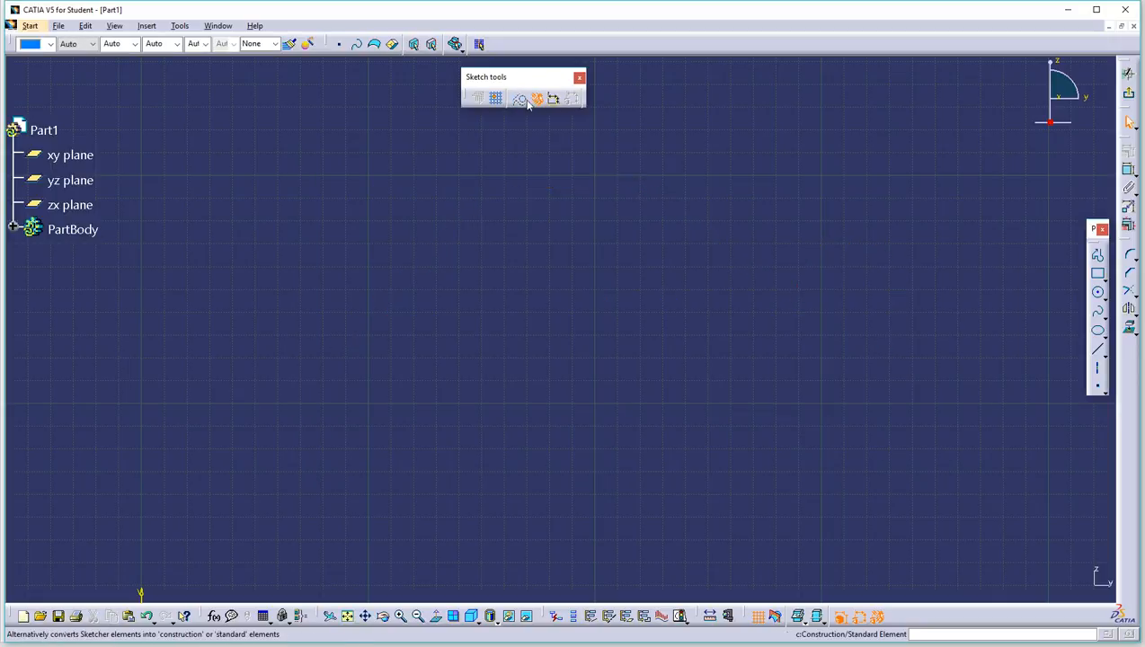
# Step: Draw an open profile: top line, tangent arc, vertical side, tangent arc, bottom line
pyautogui.click(1097, 256)
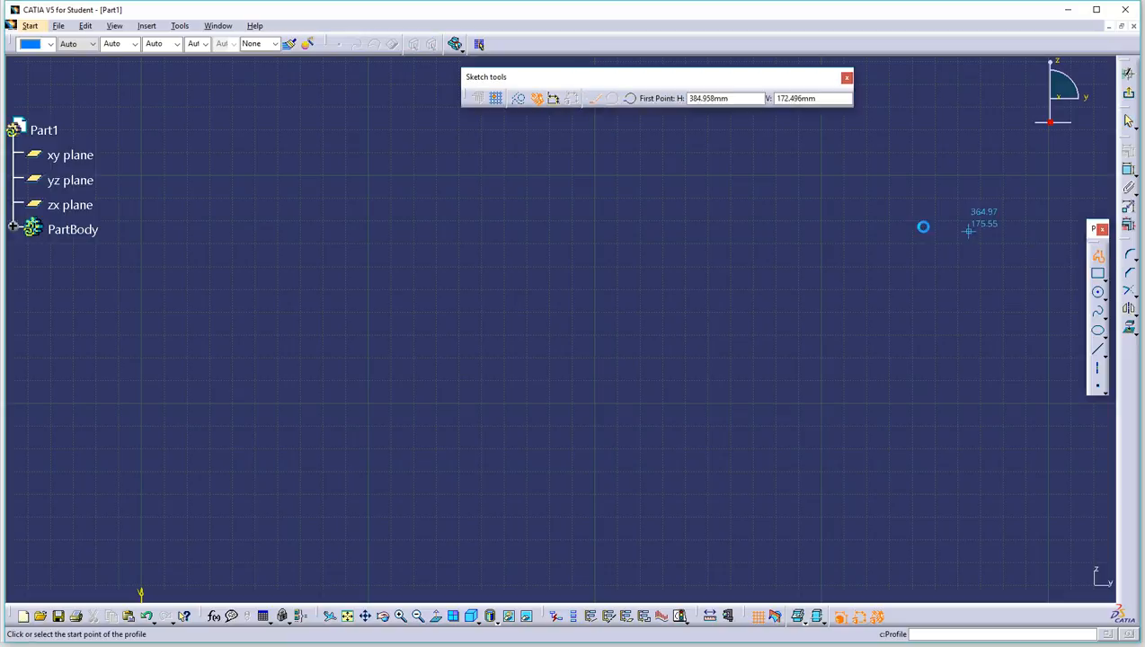
pyautogui.click(390, 213)
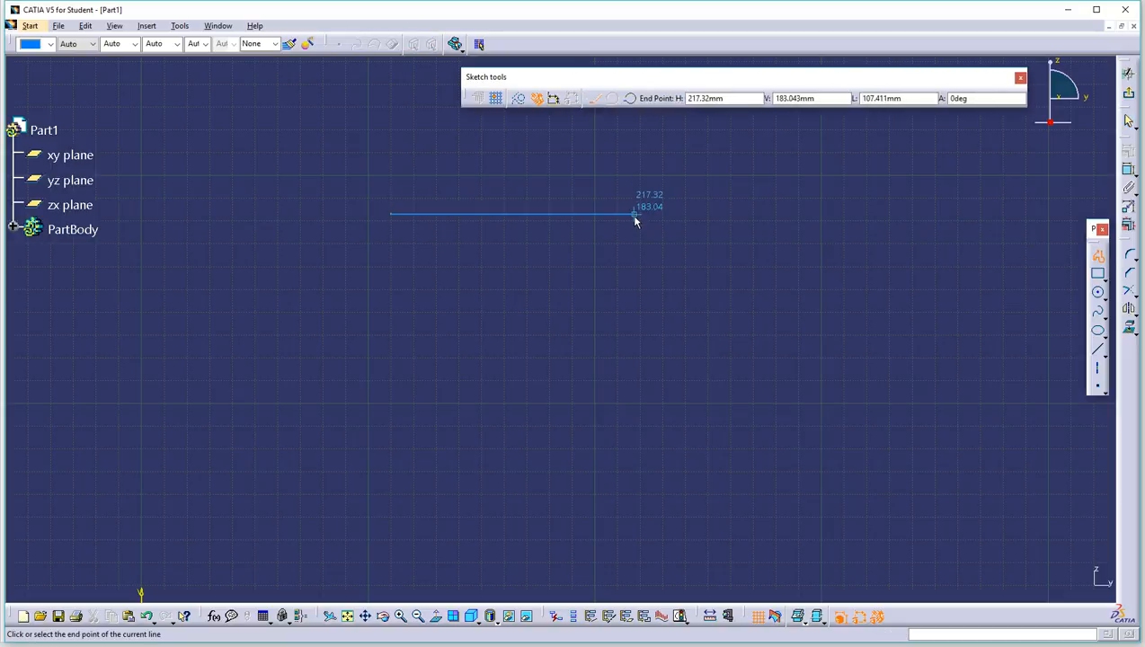
pyautogui.moveTo(634, 216); pyautogui.dragTo(657, 248)
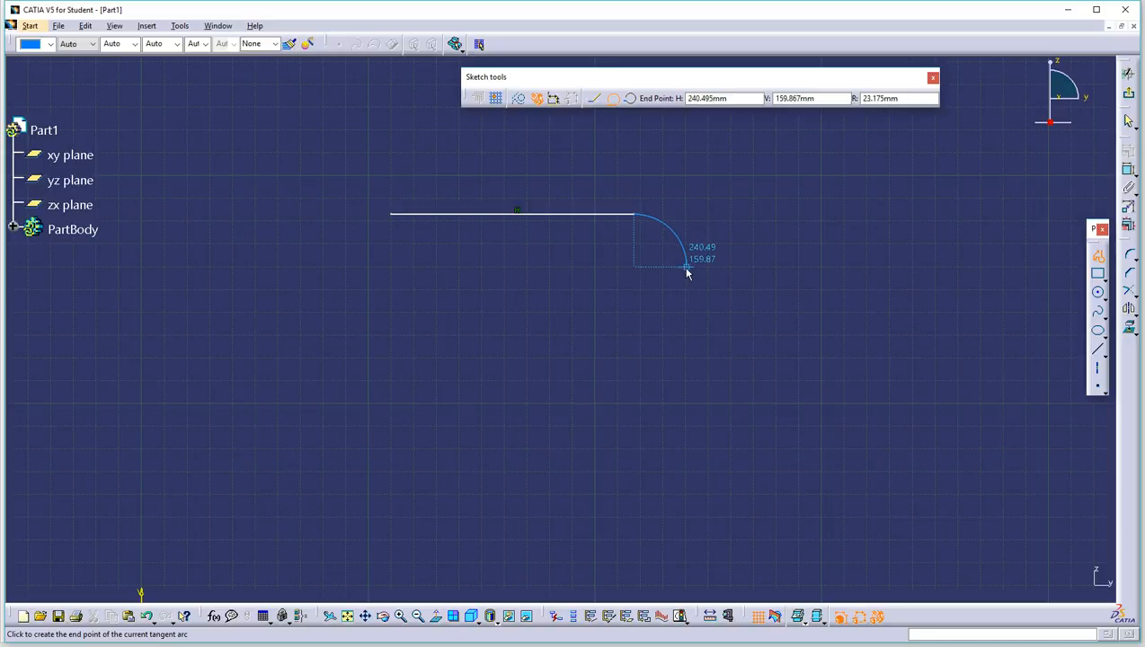
pyautogui.click(687, 268)
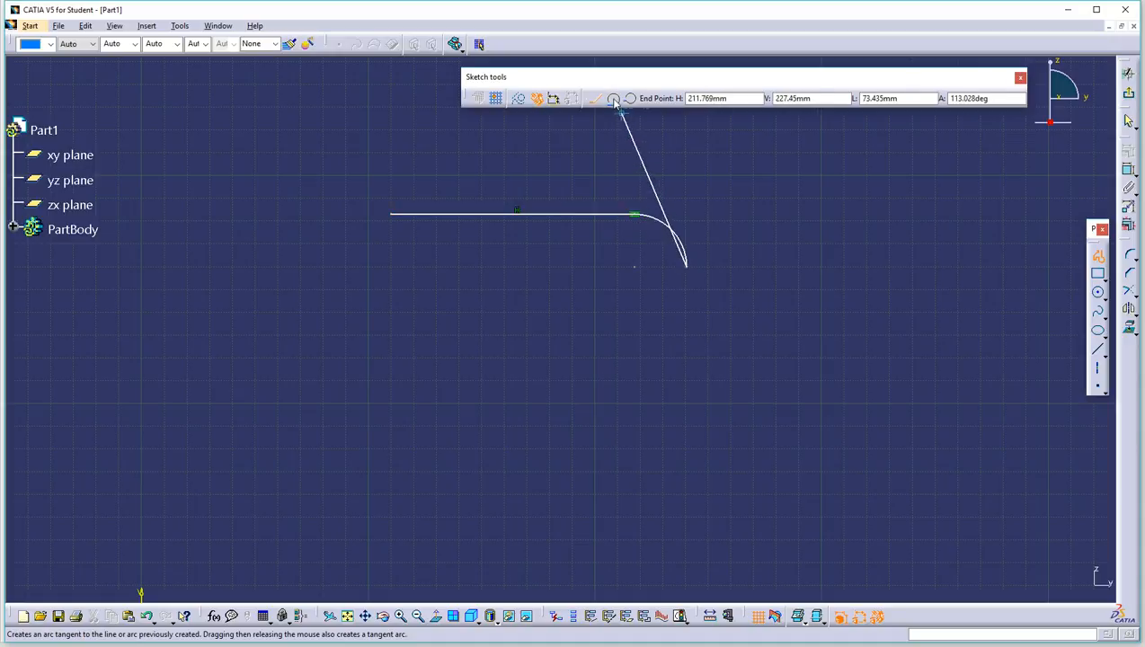
pyautogui.click(687, 401)
pyautogui.moveTo(685, 432); pyautogui.dragTo(674, 451)
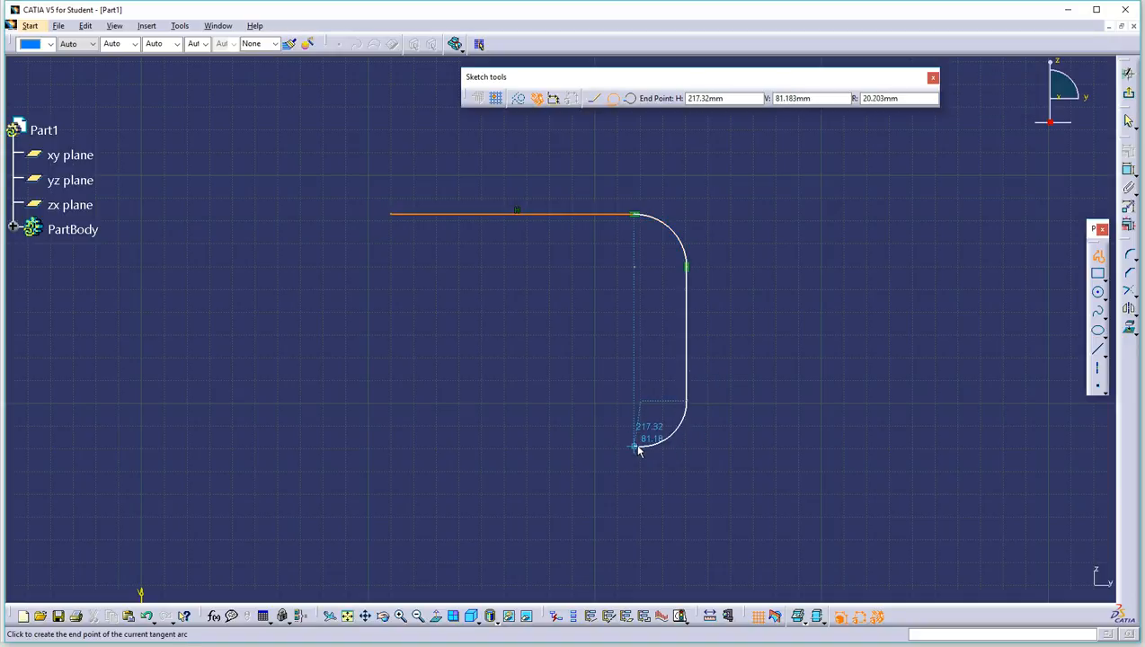
pyautogui.click(640, 446)
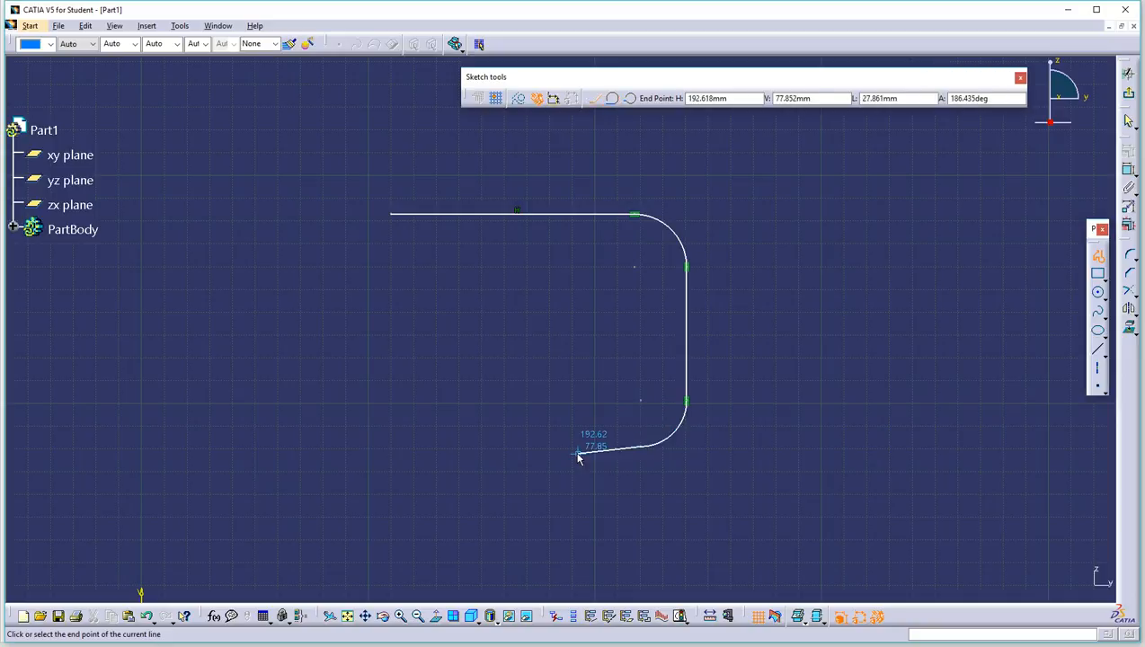
pyautogui.doubleClick(480, 446)
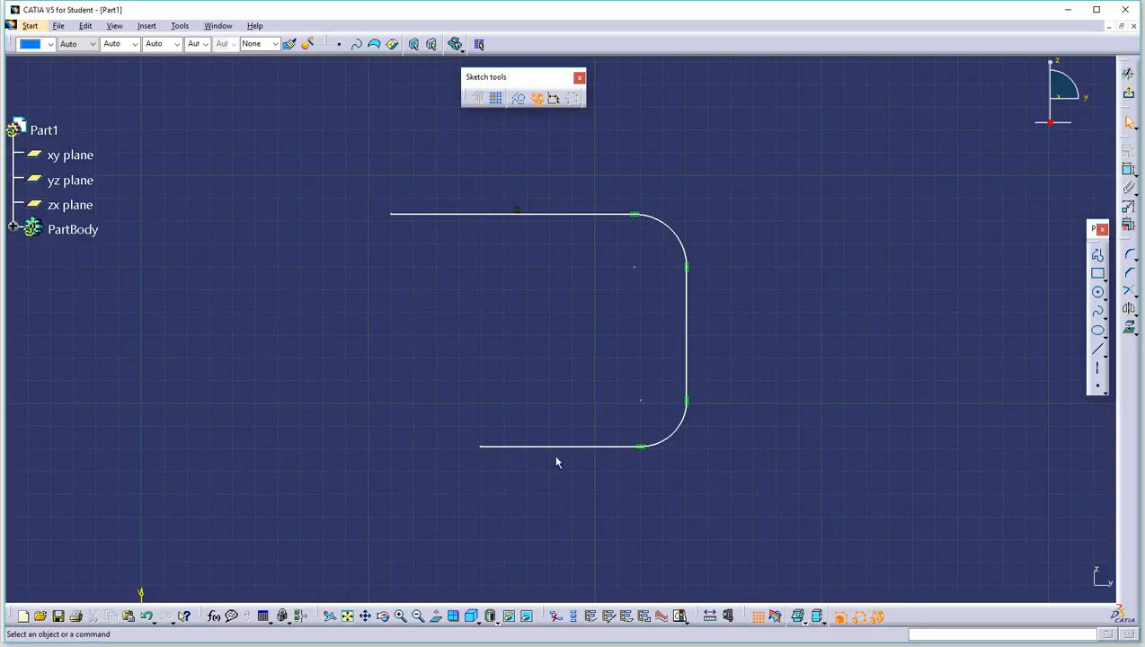
# Step: Constrain the profile's side line to be vertical
pyautogui.rightClick(685, 331)
pyautogui.moveTo(764, 530)
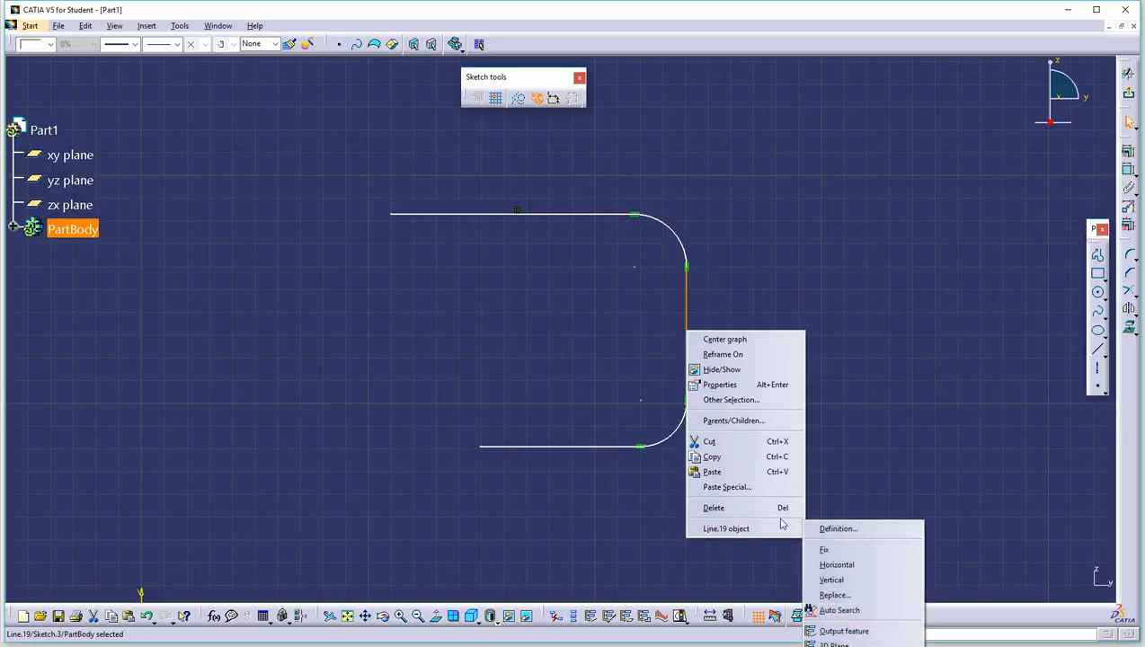
pyautogui.click(843, 580)
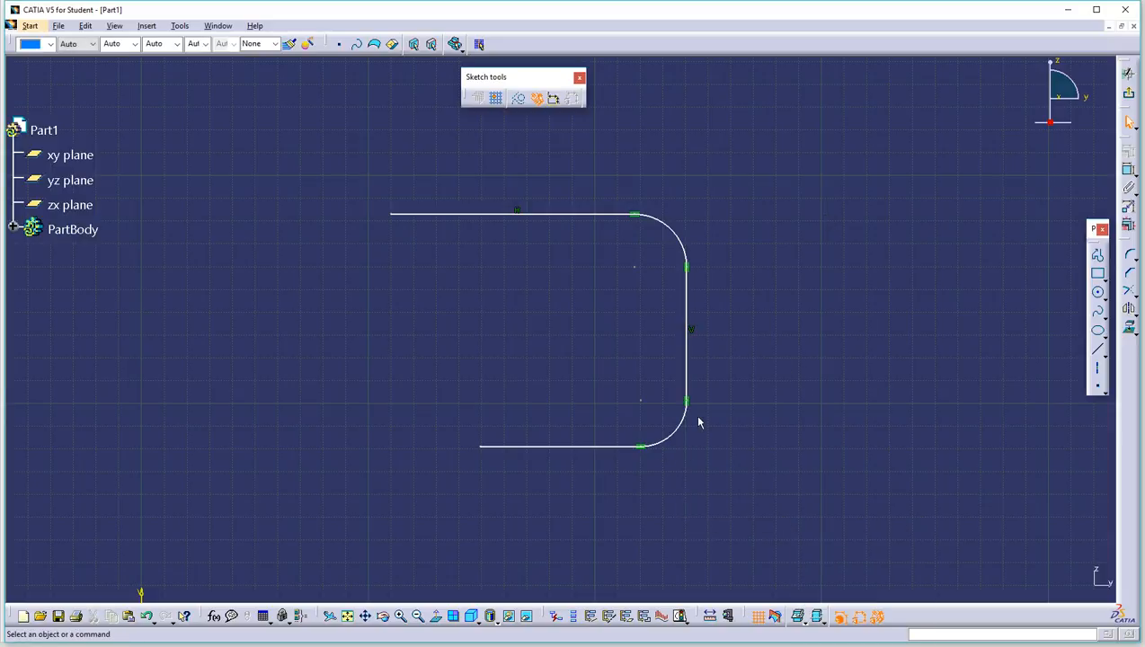
pyautogui.moveTo(792, 168); pyautogui.dragTo(656, 201, button='middle')
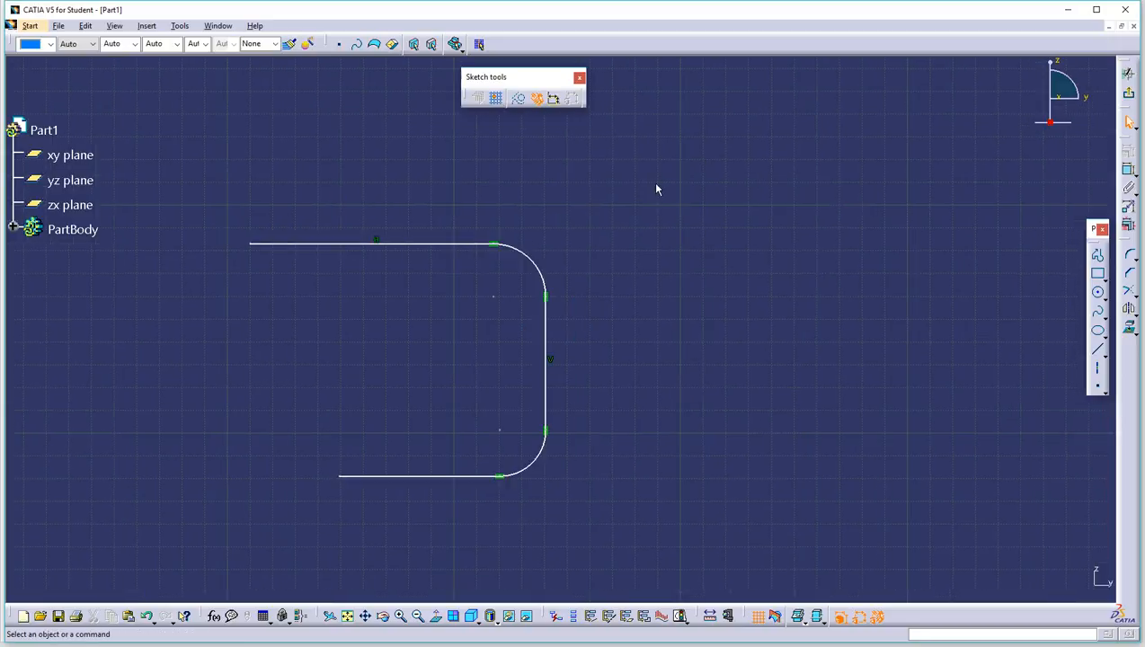
# Step: Turn off automatic dimensional constraints, then box-select and delete the whole profile
pyautogui.click(537, 97)
pyautogui.click(1098, 257)
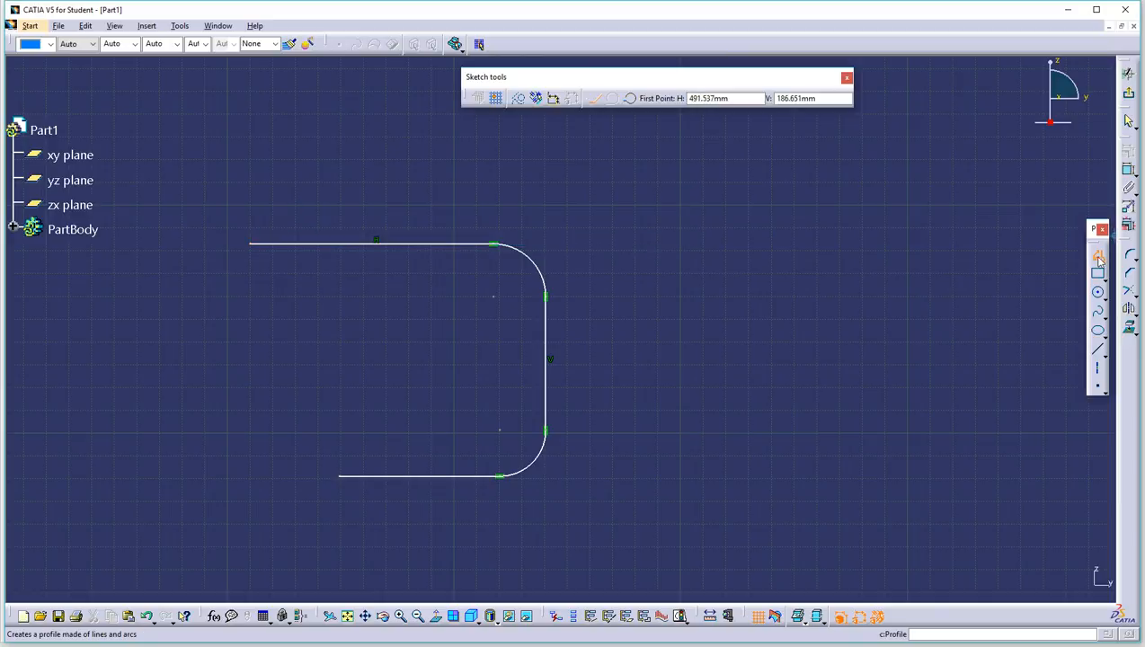
pyautogui.press('Escape')
pyautogui.moveTo(227, 213); pyautogui.dragTo(678, 543)
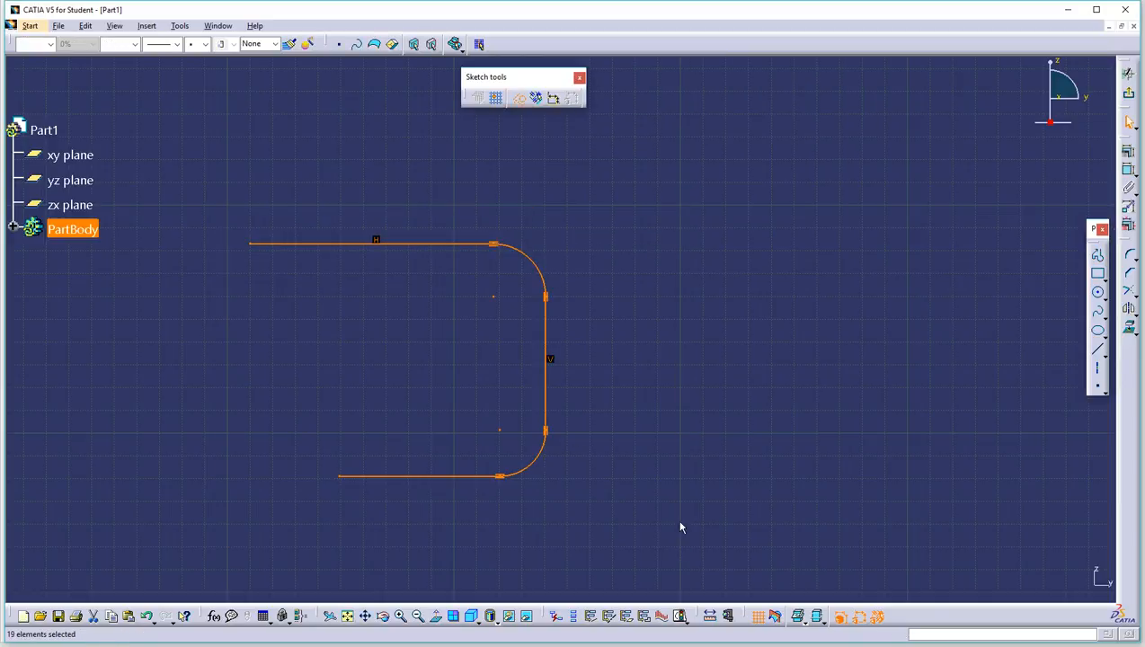
pyautogui.press('Delete')
# Step: Redraw the bracket: top line, rounded corner, vertical side, rounded corner, bottom line
pyautogui.click(1098, 257)
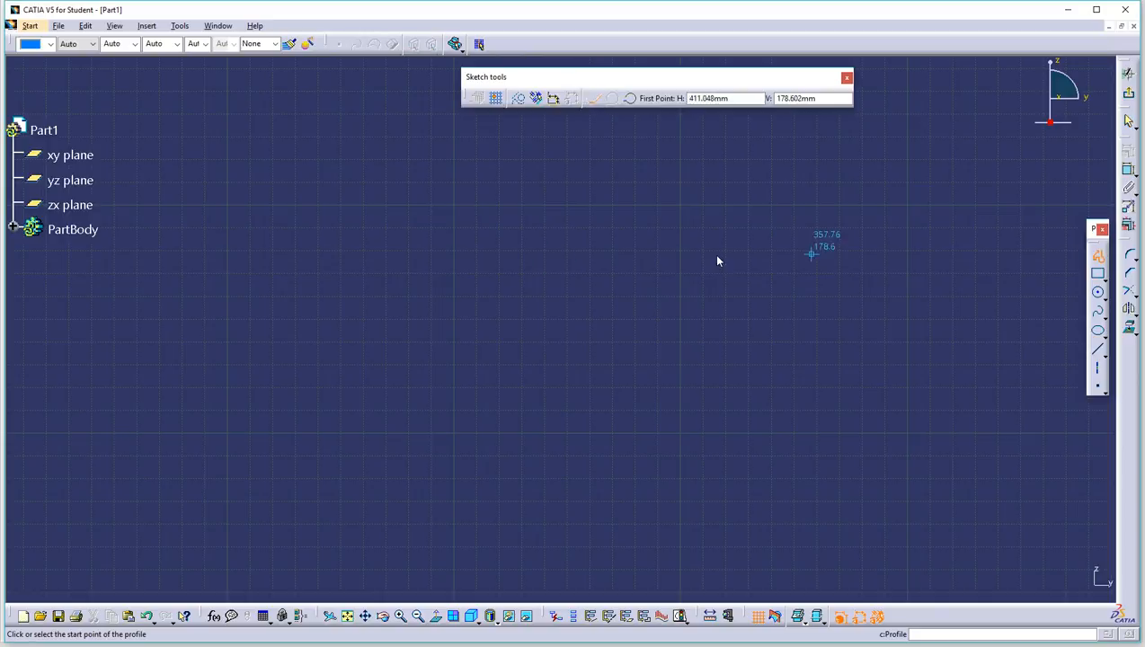
pyautogui.click(311, 238)
pyautogui.moveTo(593, 239); pyautogui.dragTo(637, 276)
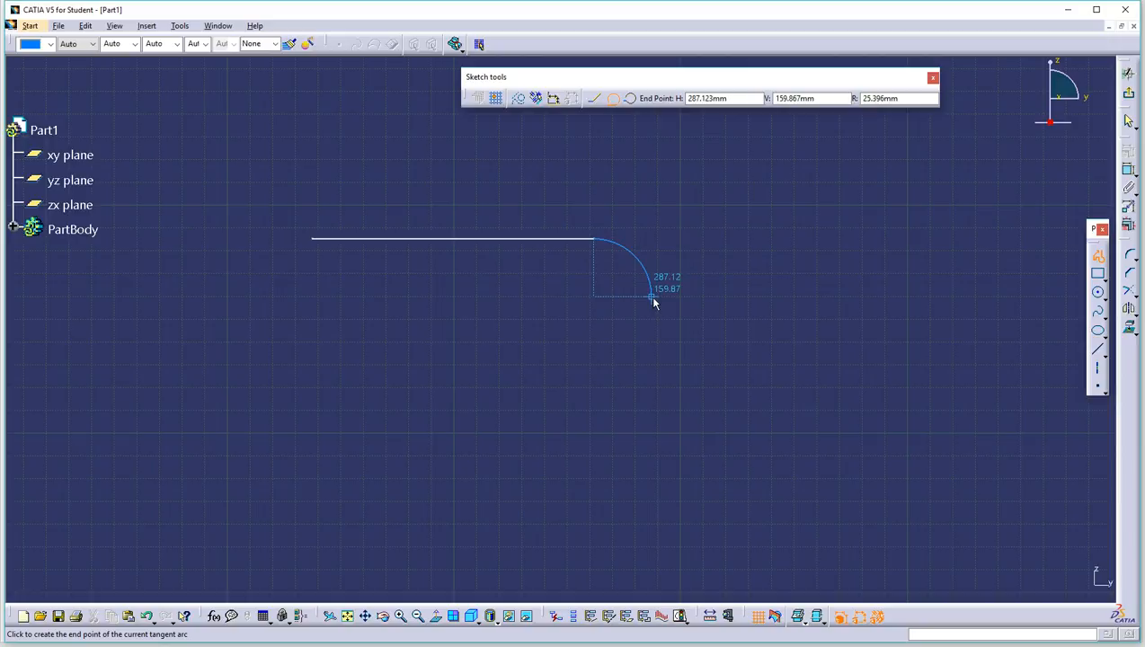
pyautogui.click(650, 295)
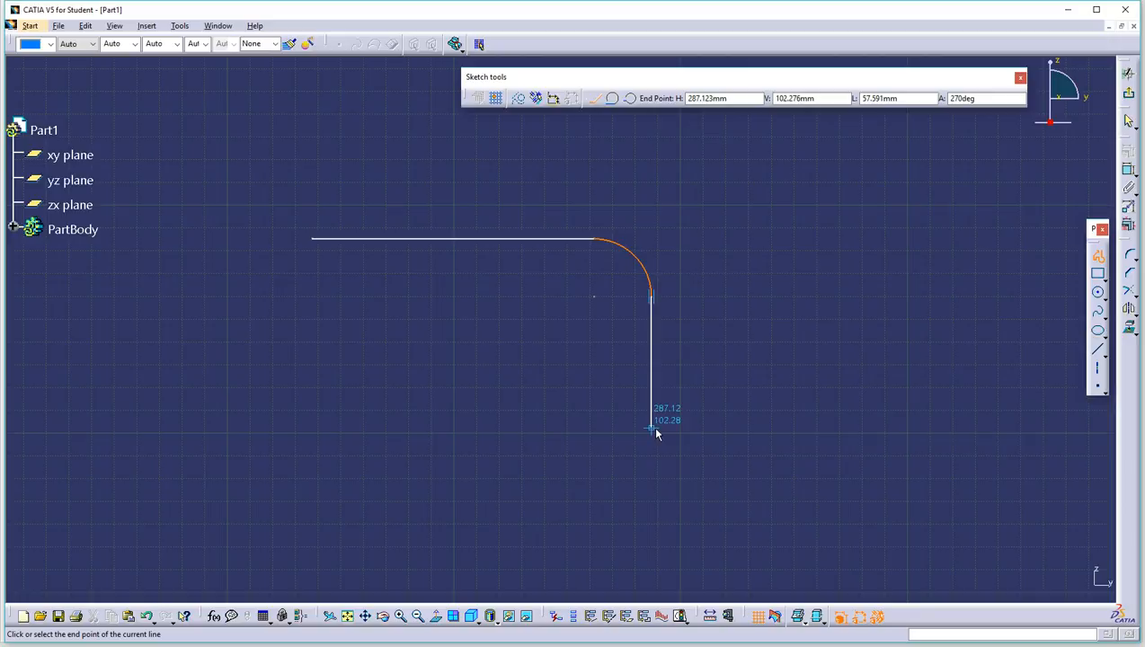
pyautogui.moveTo(655, 429); pyautogui.dragTo(625, 475)
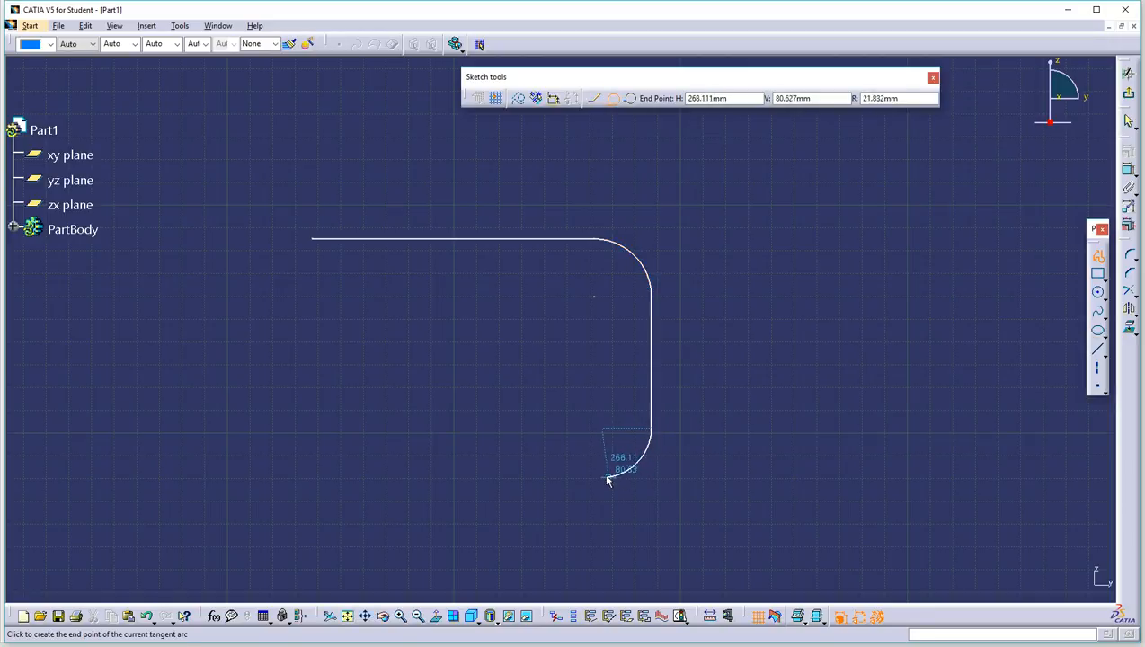
pyautogui.click(605, 476)
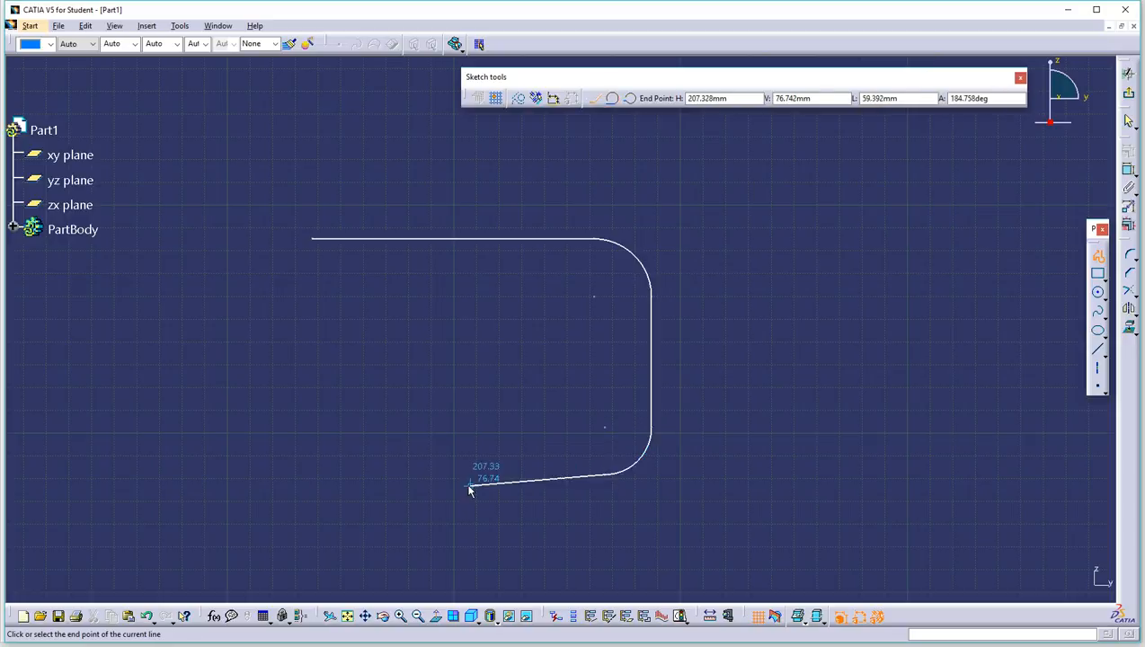
pyautogui.click(414, 477)
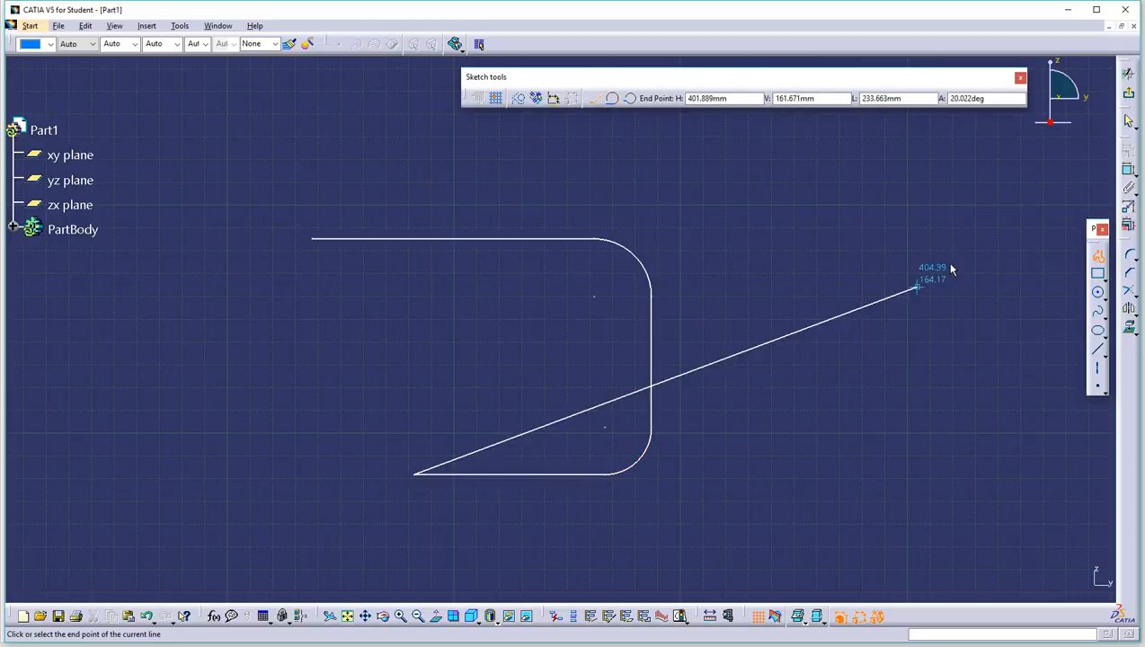
pyautogui.click(1099, 256)
pyautogui.click(870, 267)
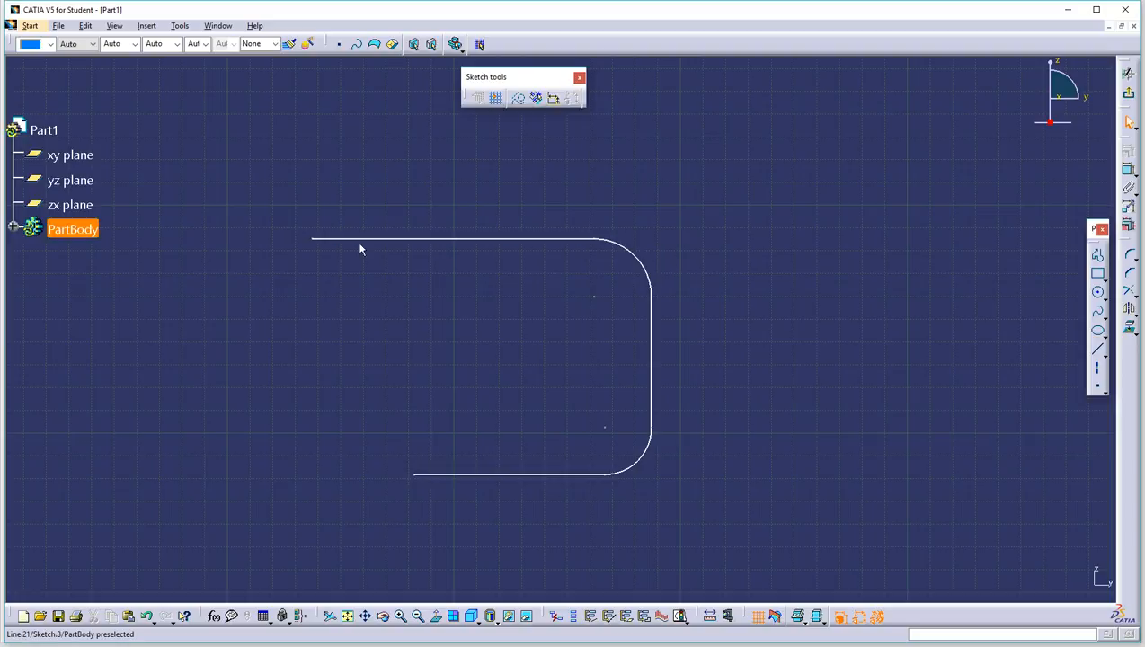
# Step: Drag the top-left endpoint and side junction to reshape the profile, then box-select and delete it
pyautogui.moveTo(316, 242)
pyautogui.mouseDown()
pyautogui.moveTo(330, 350)
pyautogui.moveTo(294, 243)
pyautogui.moveTo(310, 285)
pyautogui.moveTo(353, 212)
pyautogui.mouseUp()
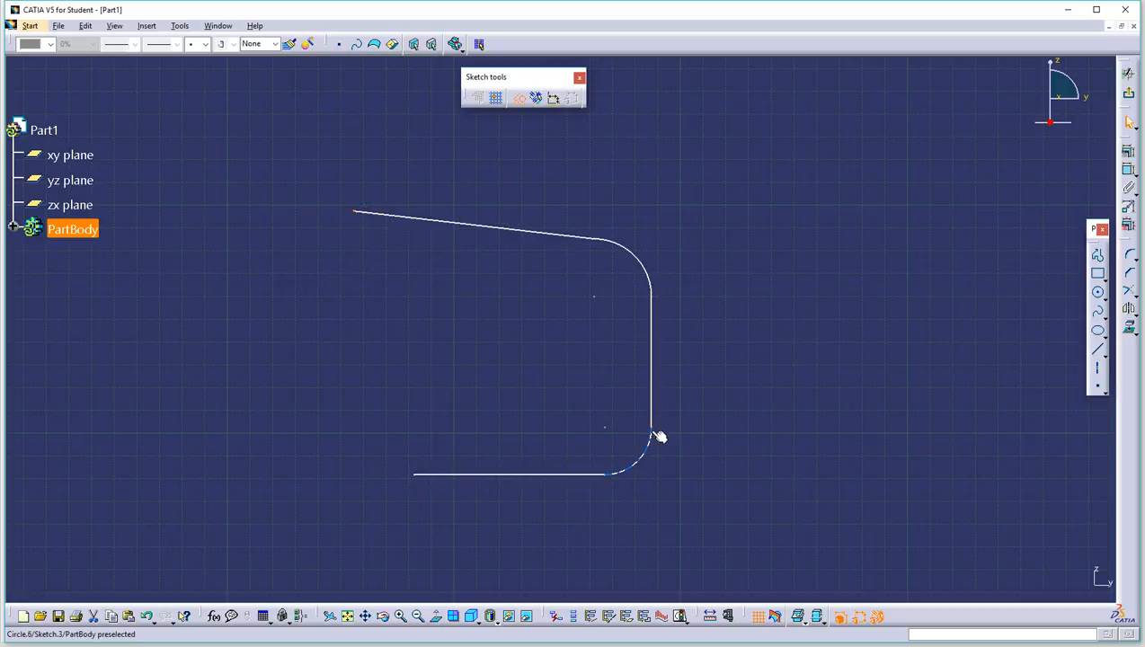
pyautogui.moveTo(653, 436); pyautogui.dragTo(667, 393)
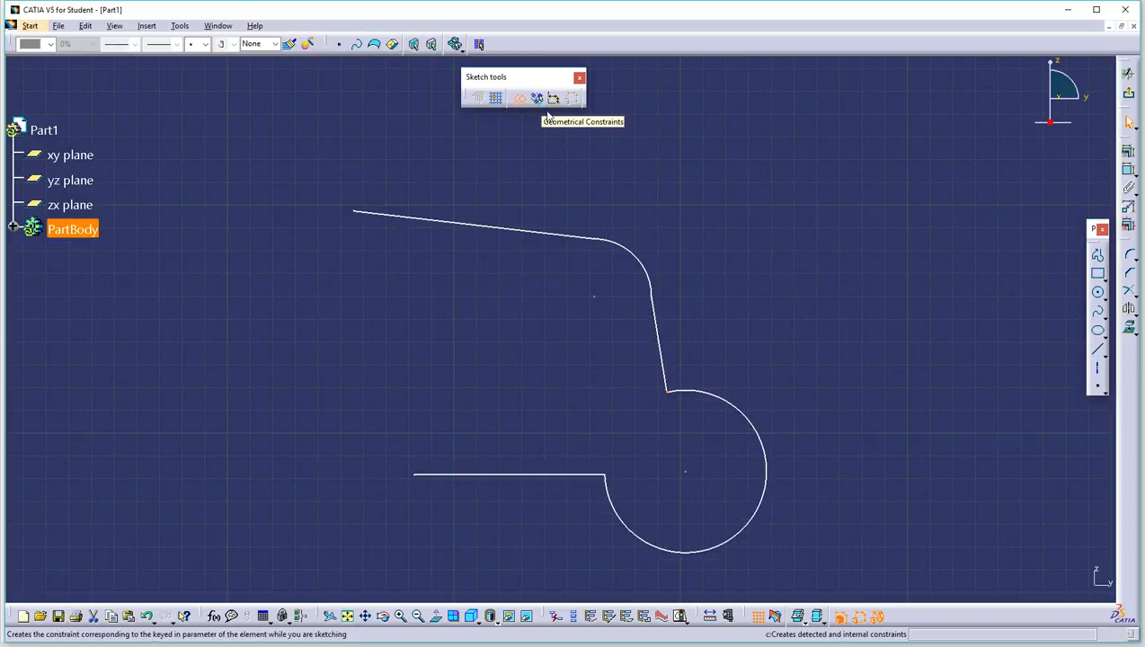
pyautogui.click(791, 204)
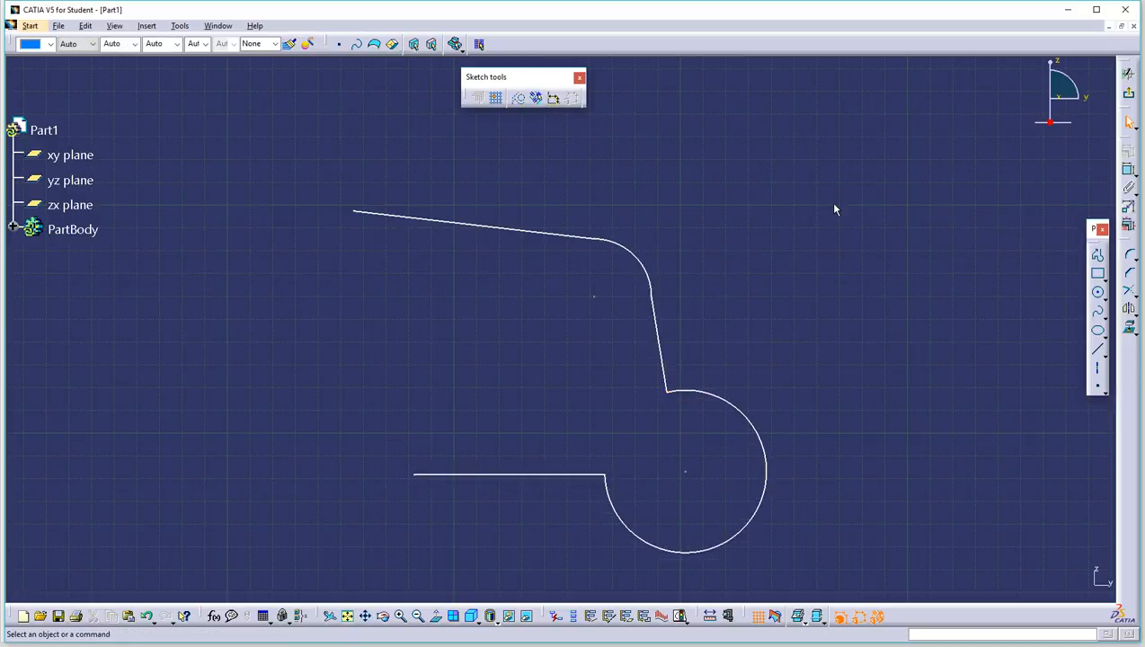
pyautogui.moveTo(325, 170); pyautogui.dragTo(806, 582)
pyautogui.press('Delete')
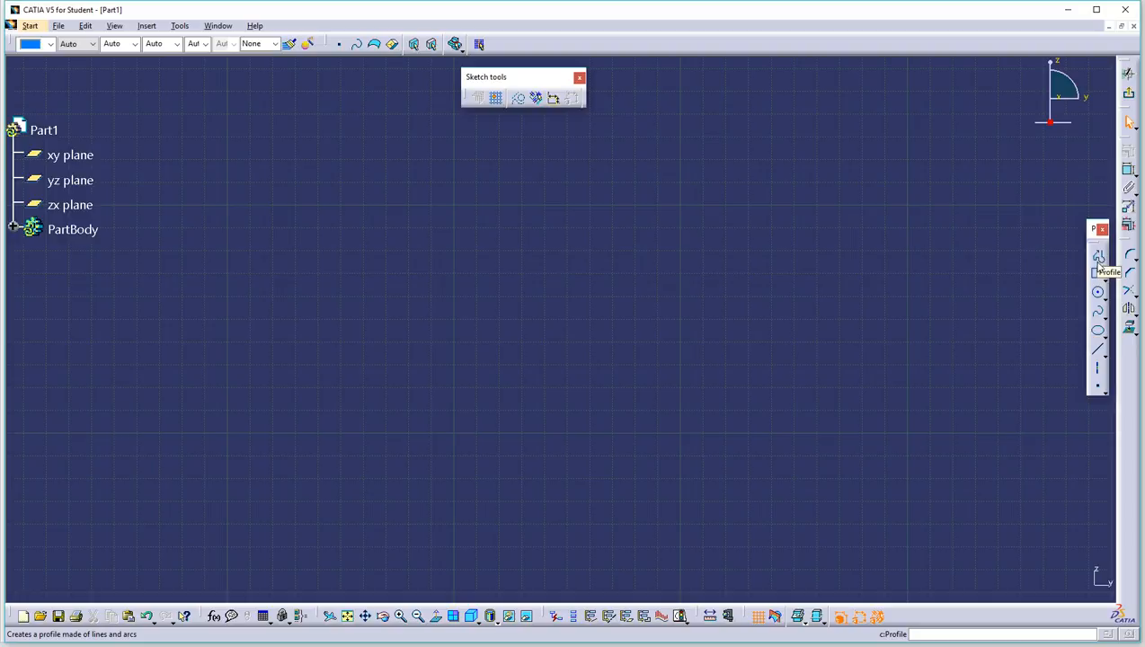
# Step: Draw a top line, vertical drop, tangent-arc rounded corner and bottom horizontal line
pyautogui.click(1097, 258)
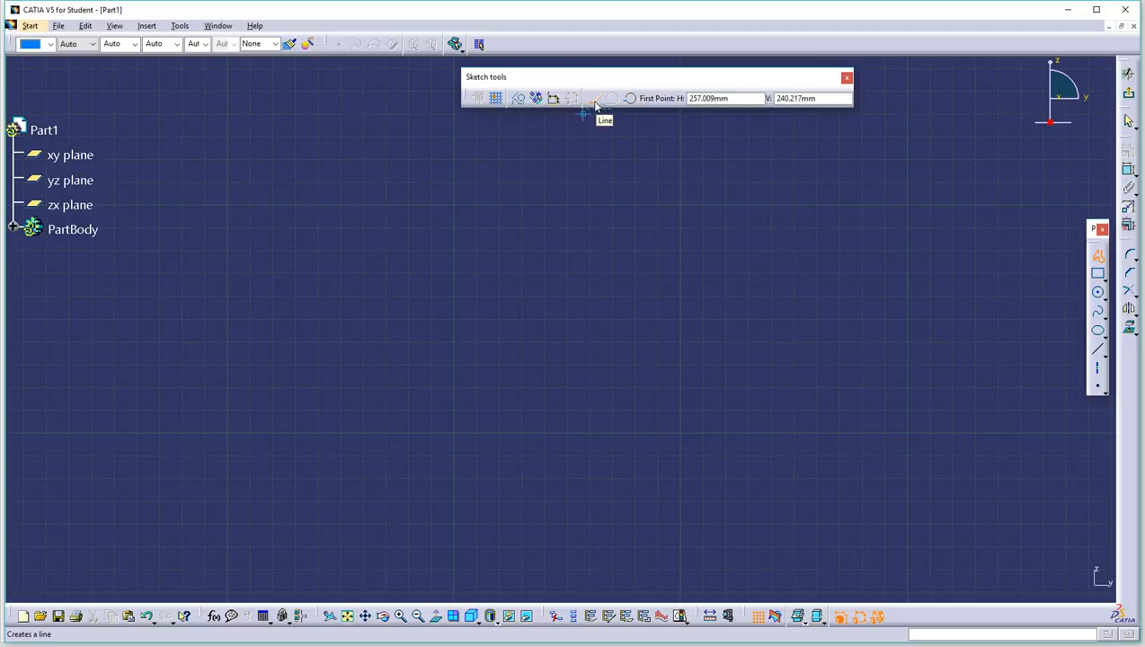
pyautogui.click(337, 250)
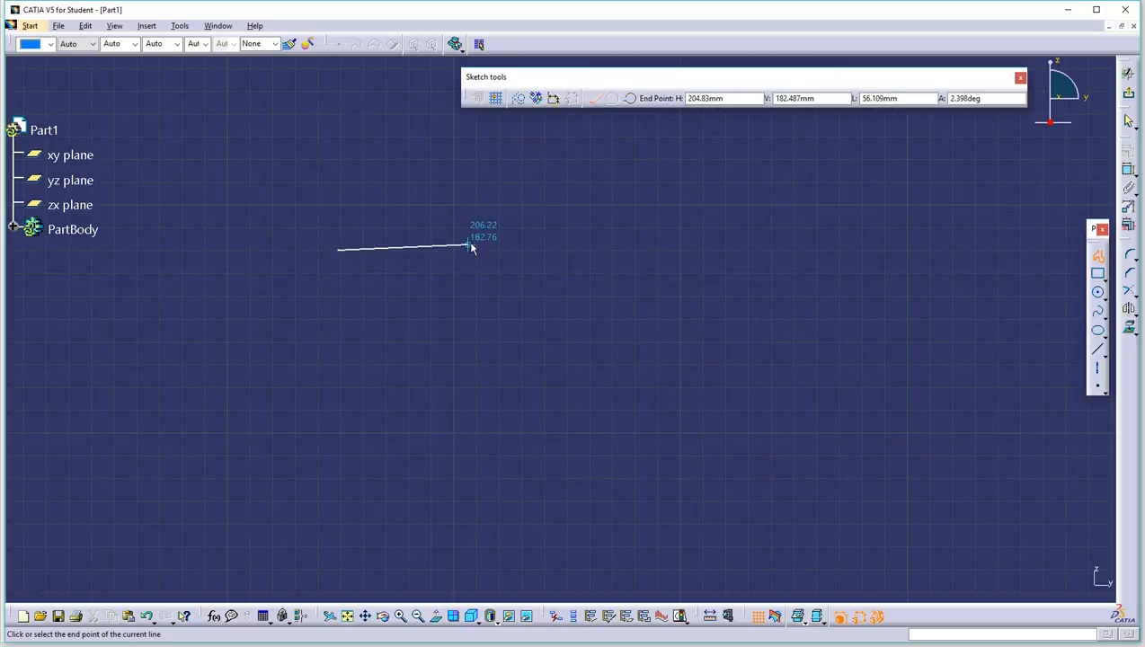
pyautogui.click(550, 251)
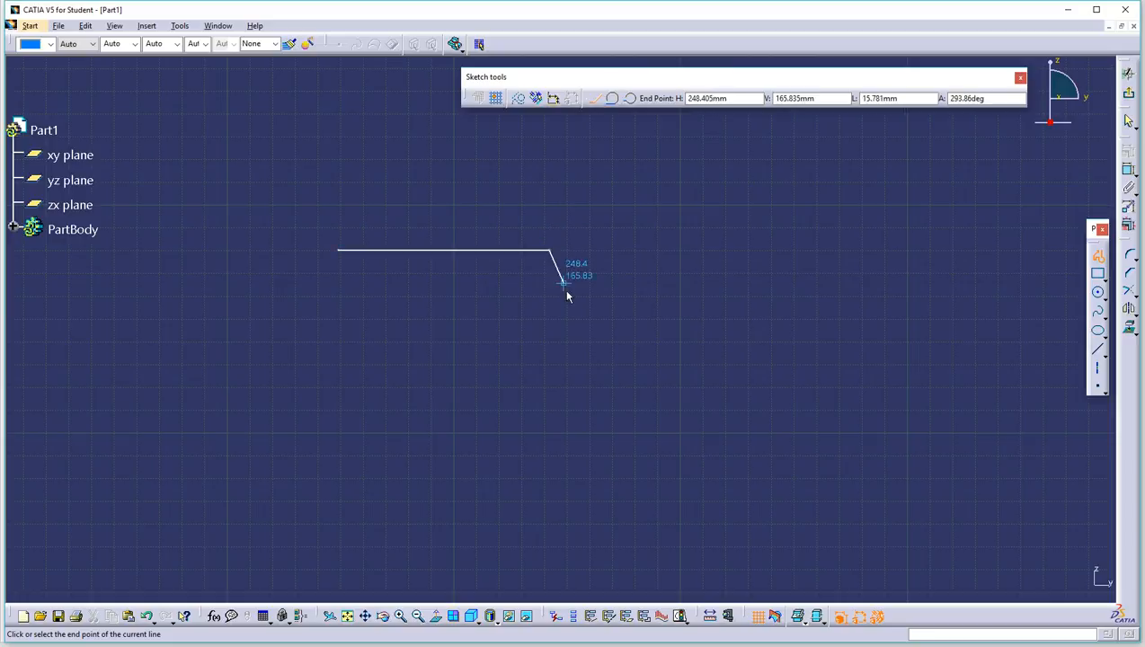
pyautogui.click(550, 362)
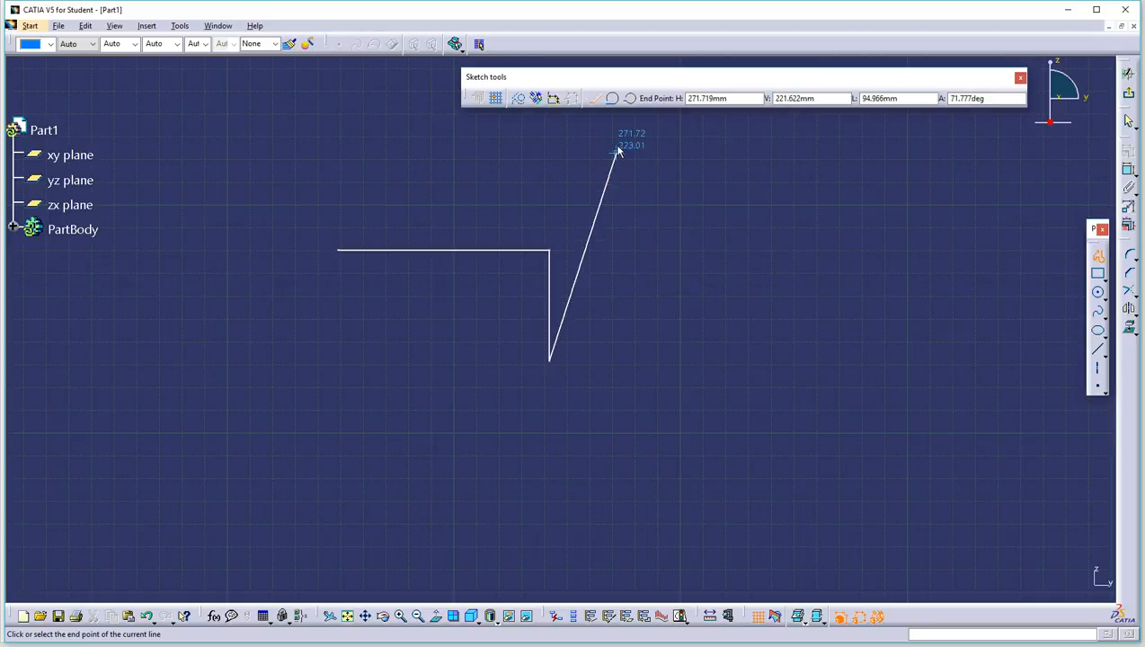
pyautogui.click(613, 99)
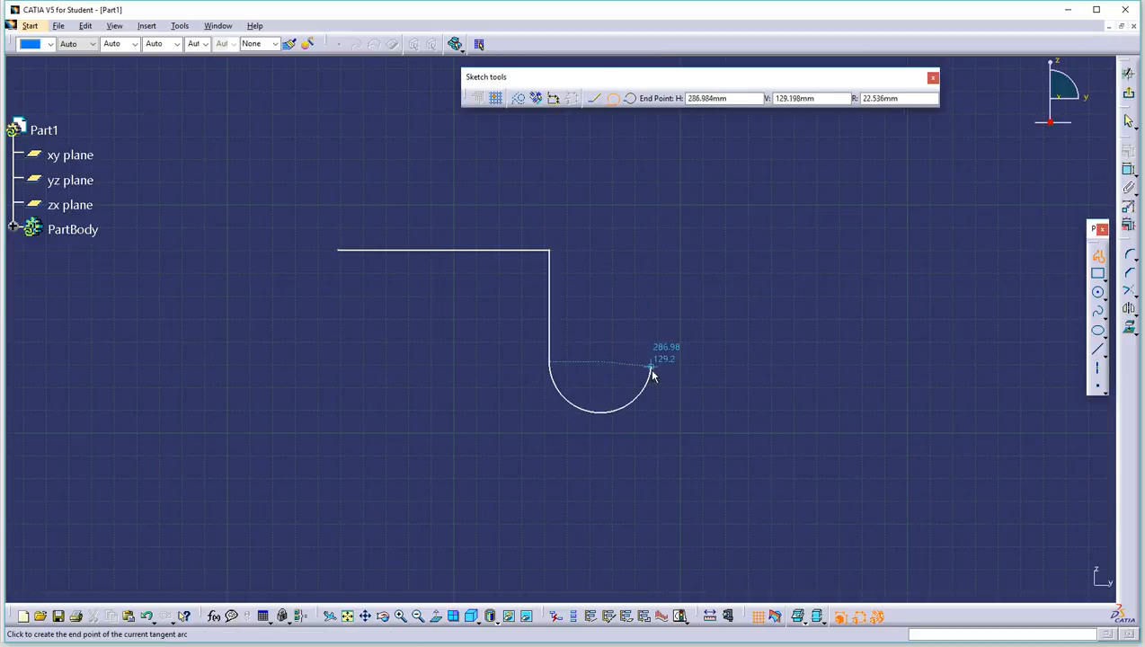
pyautogui.click(611, 422)
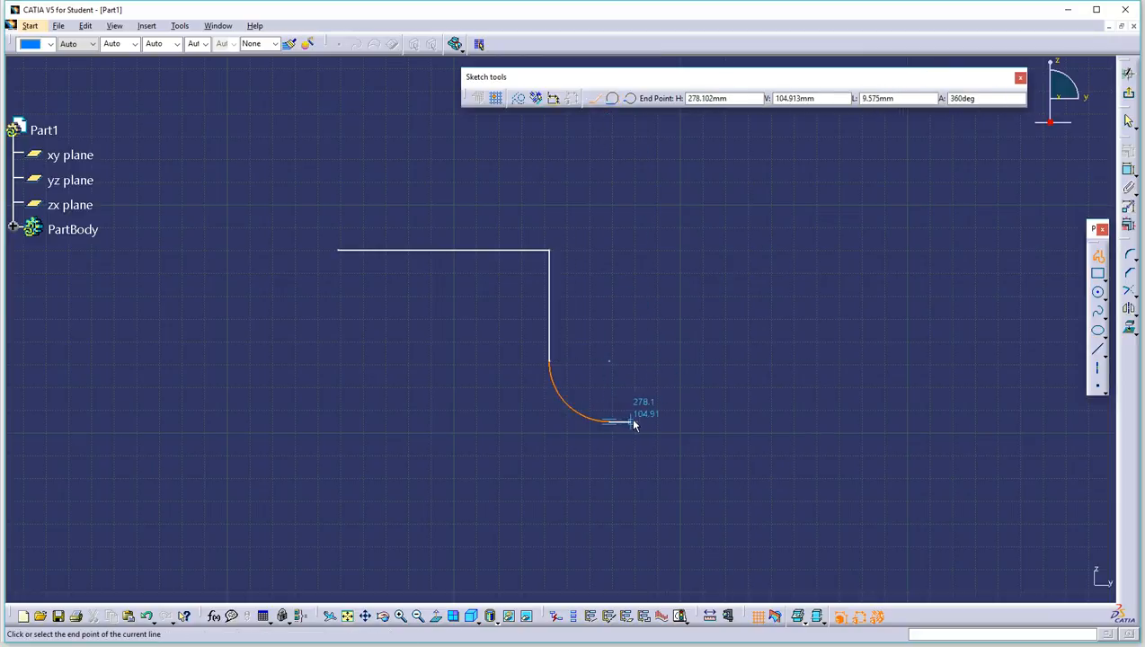
pyautogui.click(731, 421)
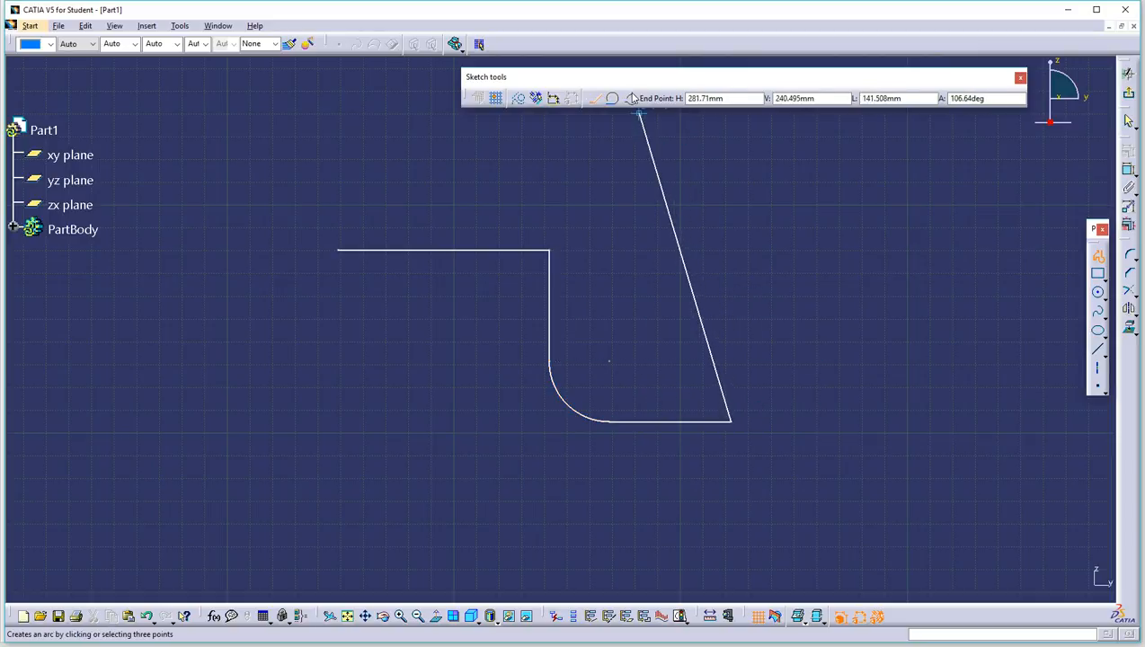
# Step: Add a three-point semicircular bump, the rest of the bottom line and a rising right side
pyautogui.click(630, 98)
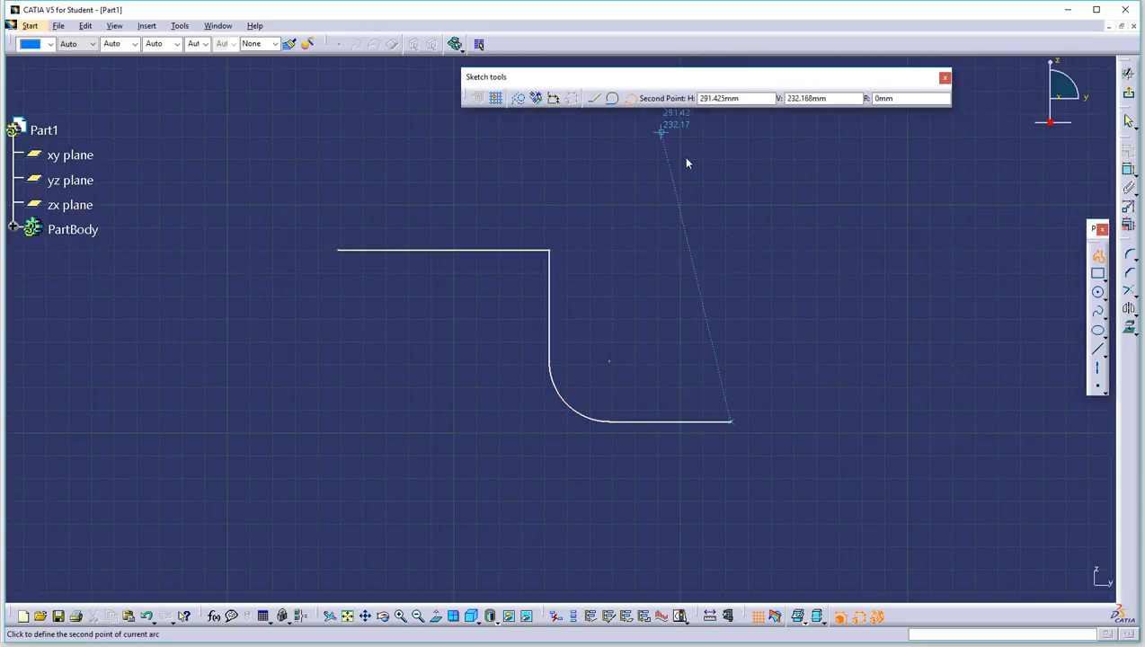
pyautogui.click(779, 362)
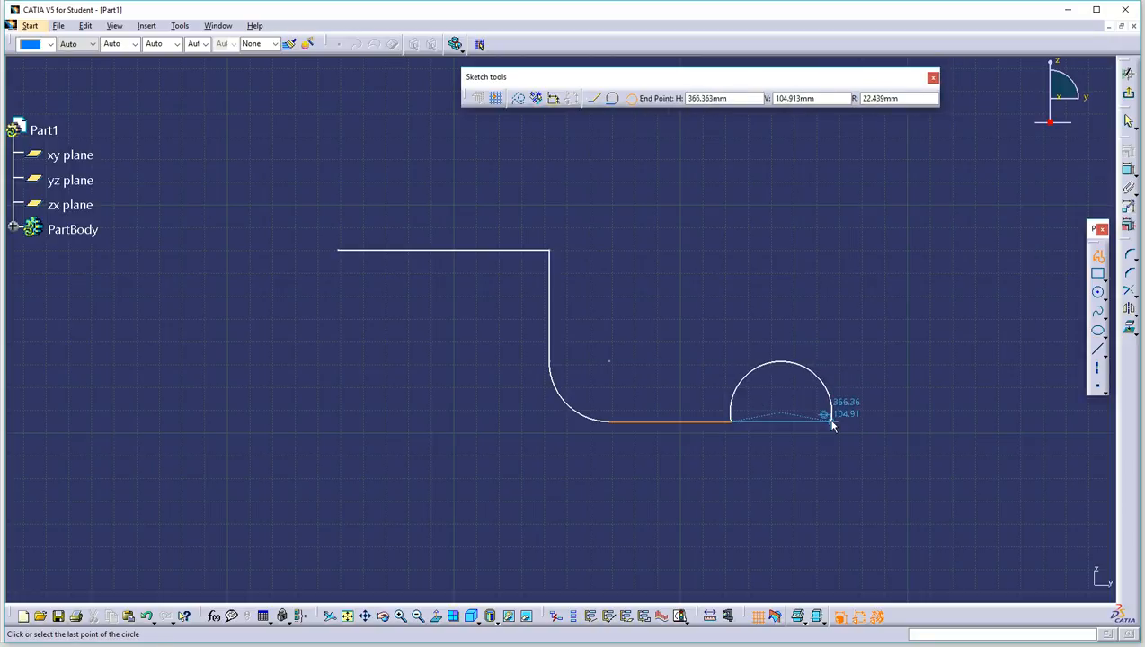
pyautogui.click(831, 422)
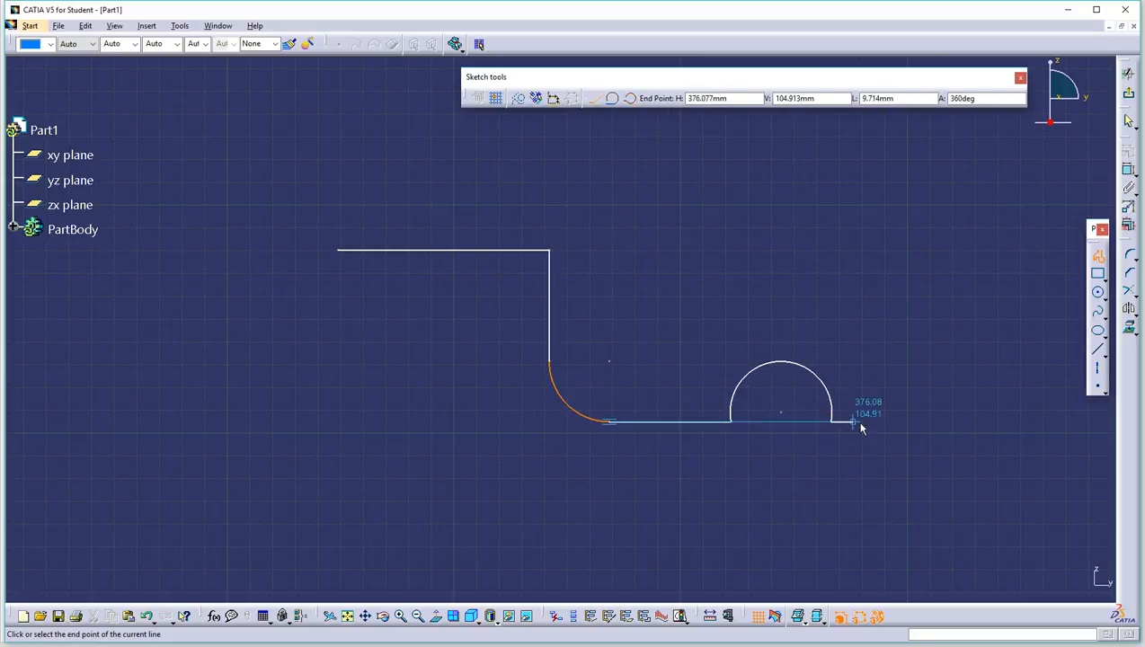
pyautogui.click(935, 422)
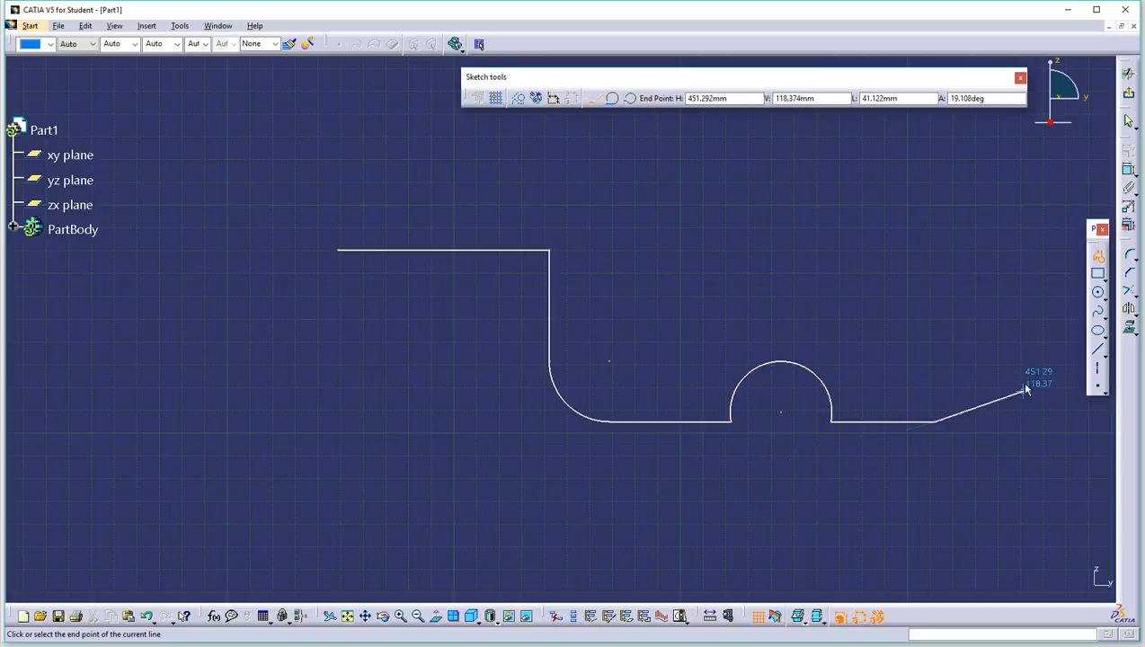
pyautogui.doubleClick(935, 307)
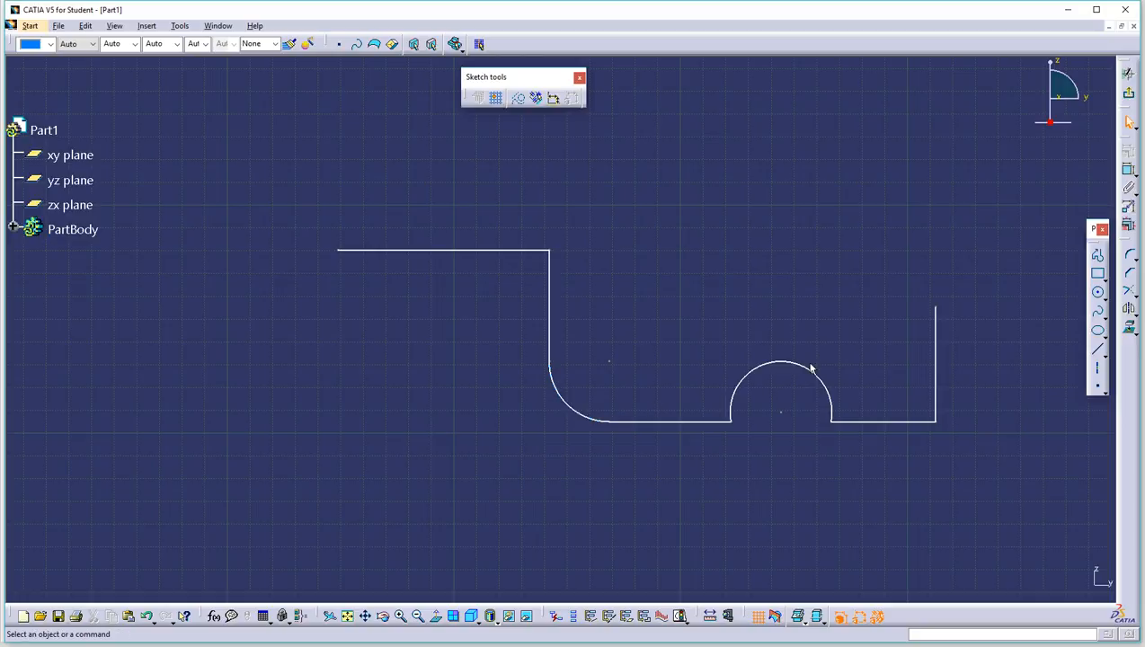
# Step: Delete the bump profile and start a new profile at the lower left
pyautogui.moveTo(292, 167)
pyautogui.mouseDown()
pyautogui.moveTo(825, 375)
pyautogui.moveTo(1013, 485)
pyautogui.moveTo(1006, 478)
pyautogui.mouseUp()
pyautogui.press('Delete')
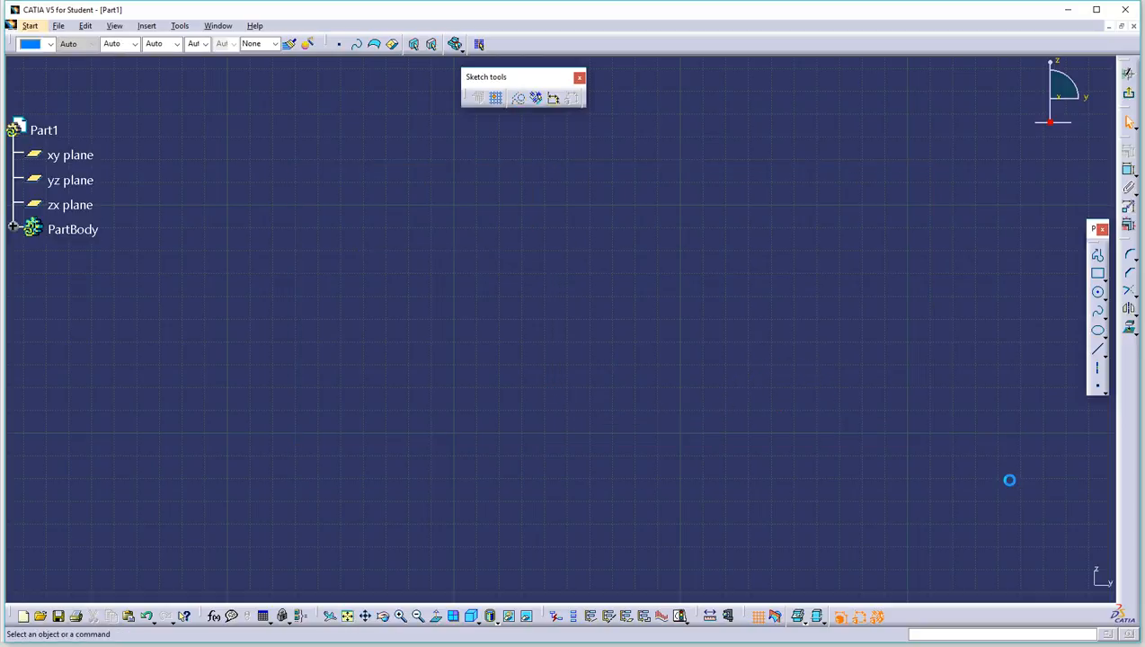
pyautogui.click(1097, 256)
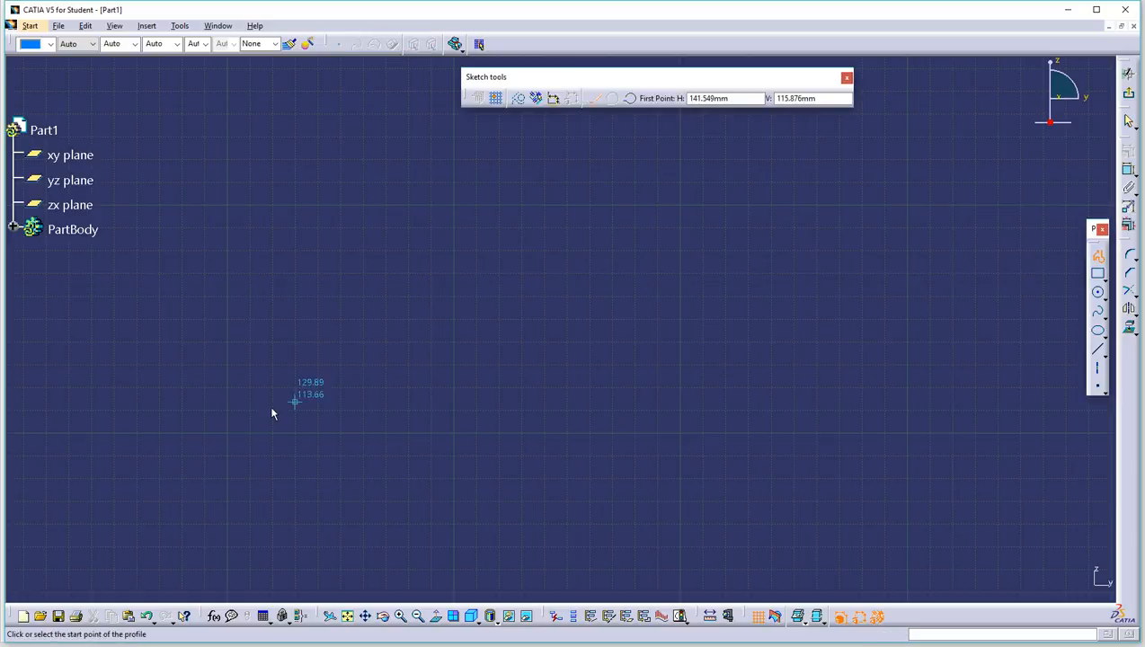
pyautogui.click(340, 410)
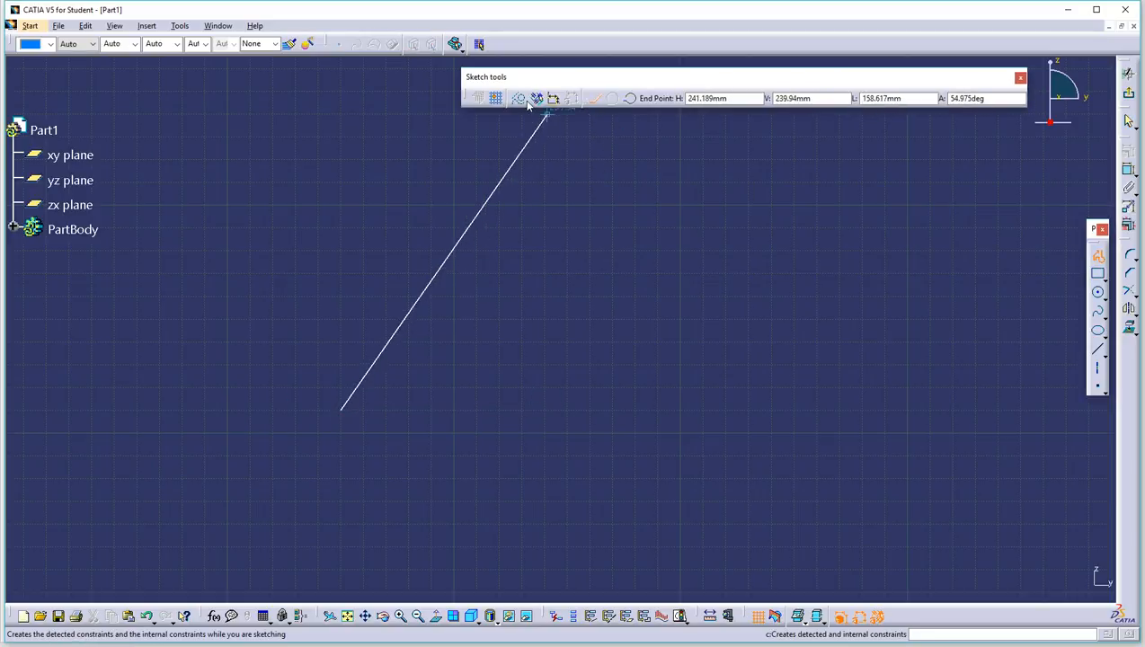
# Step: With automatic constraints on, draw the closed six-sided stepped outline of horizontal and vertical lines
pyautogui.click(536, 98)
pyautogui.click(552, 411)
pyautogui.click(552, 292)
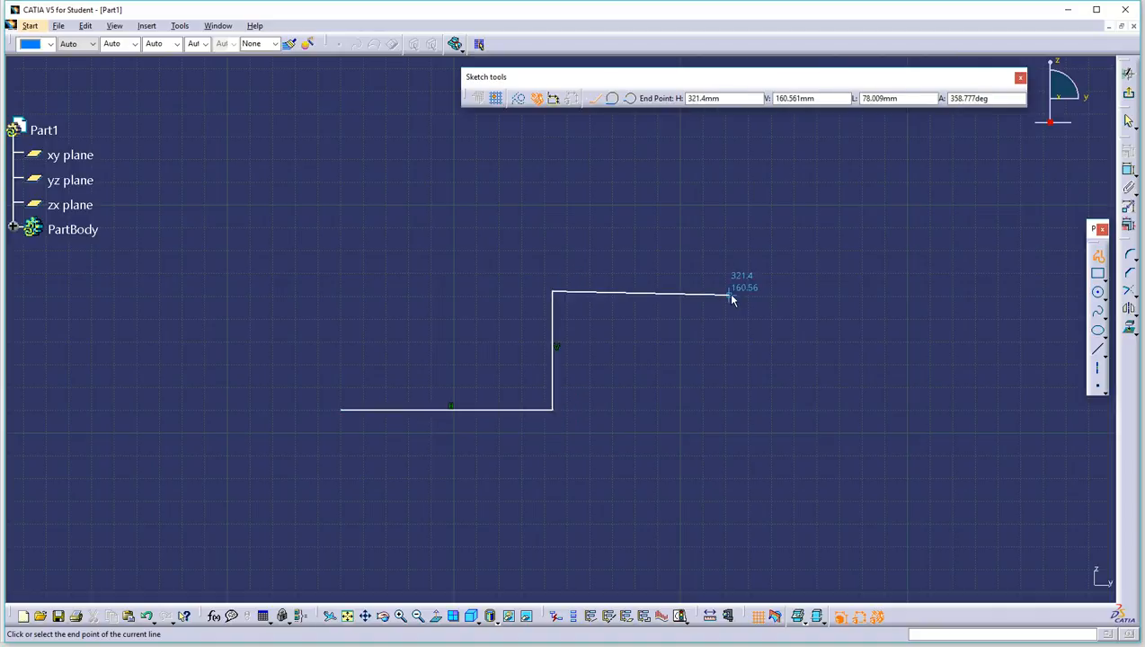
pyautogui.click(735, 291)
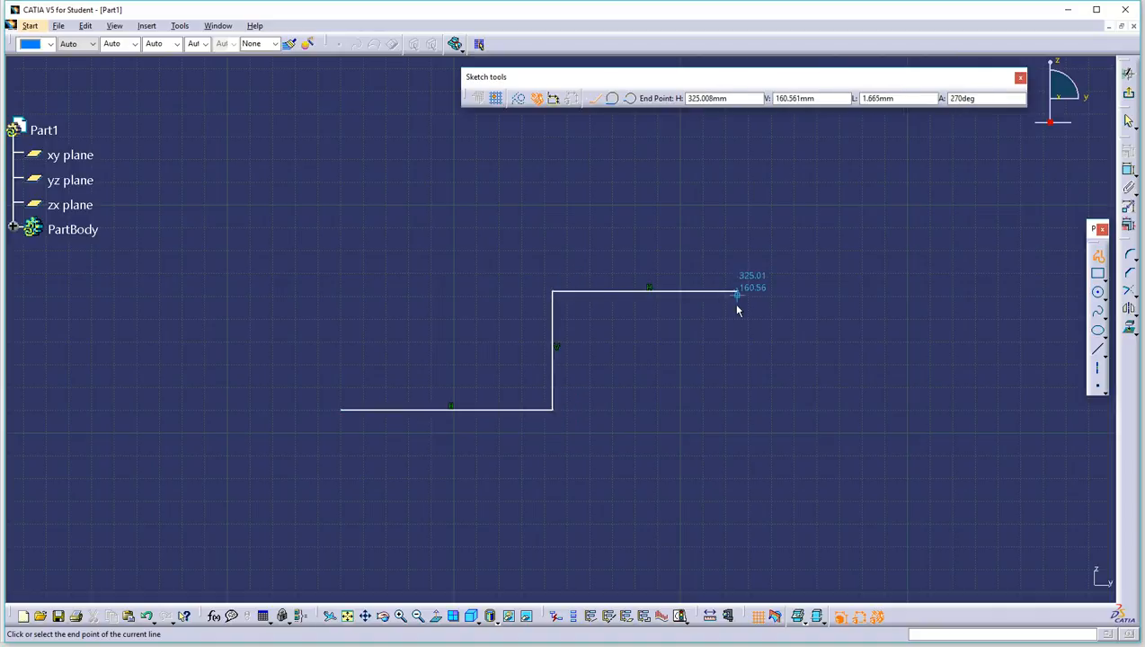
pyautogui.click(737, 516)
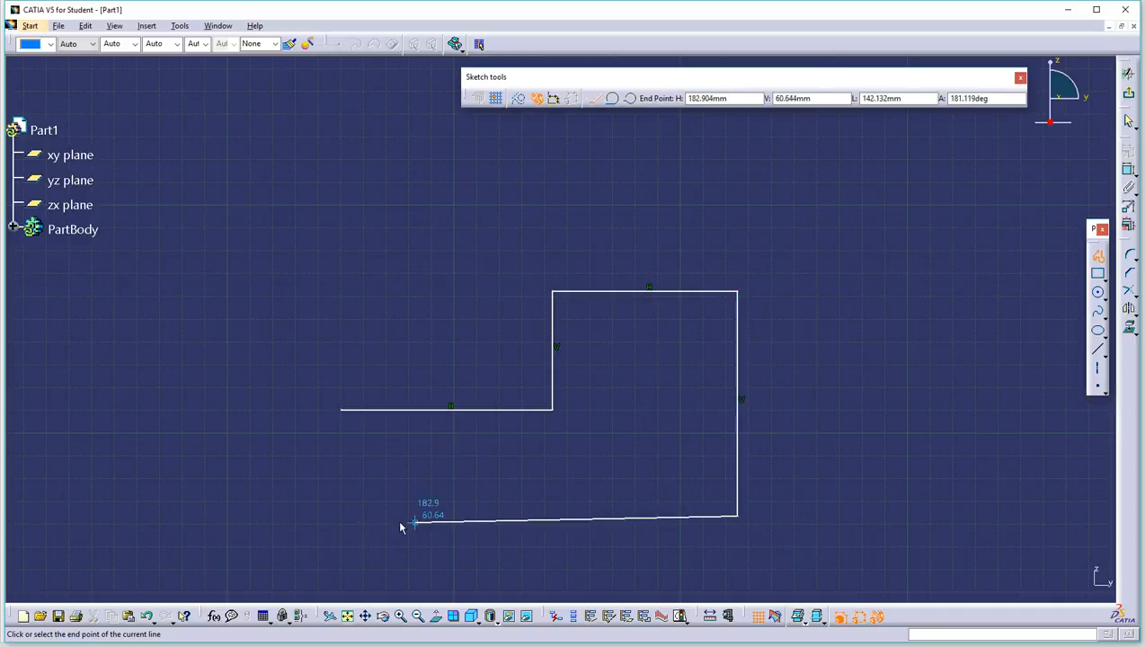
pyautogui.click(341, 516)
pyautogui.click(340, 410)
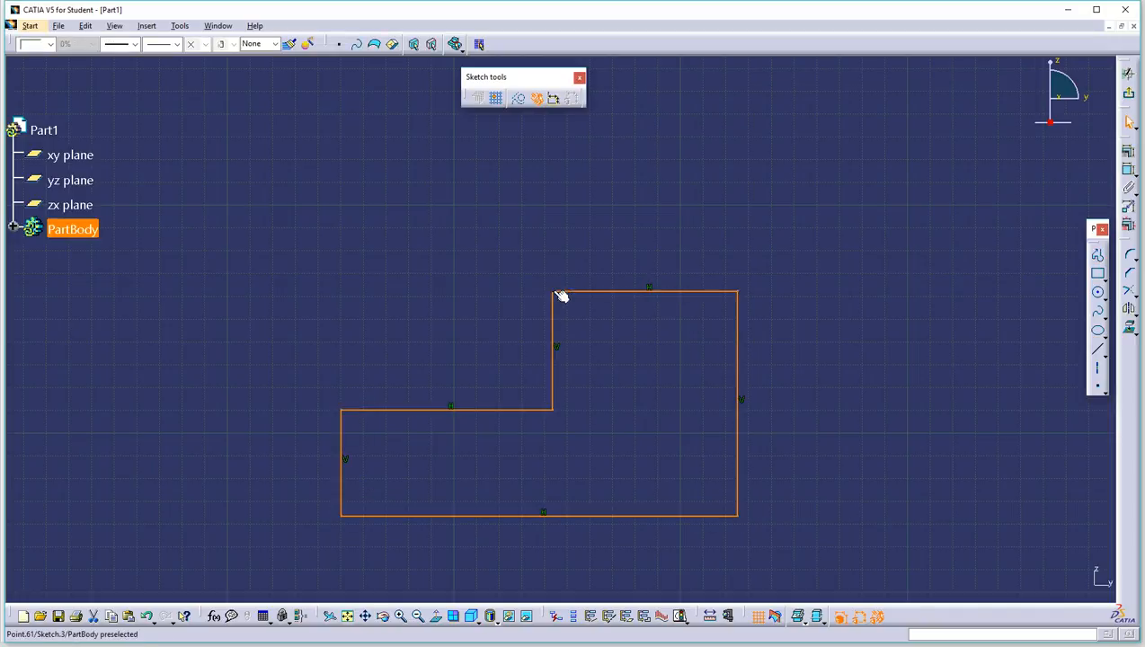
pyautogui.click(842, 268)
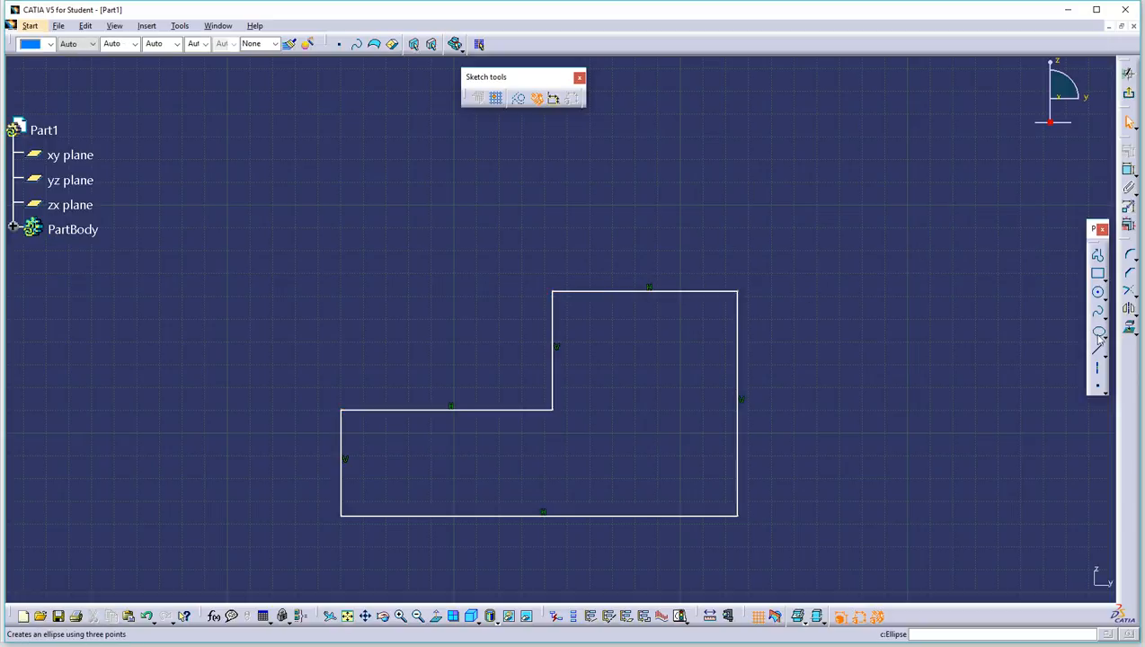
# Step: Round the top-right and top-left corners of the L-shaped profile with the Corner tool
pyautogui.click(1130, 291)
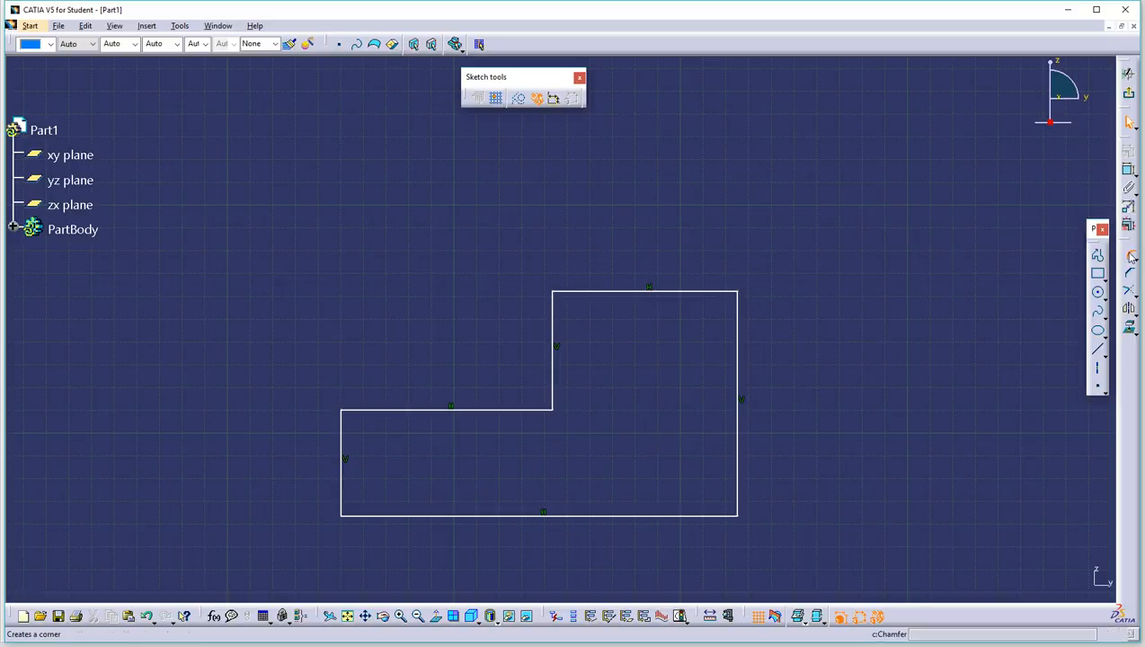
pyautogui.click(723, 292)
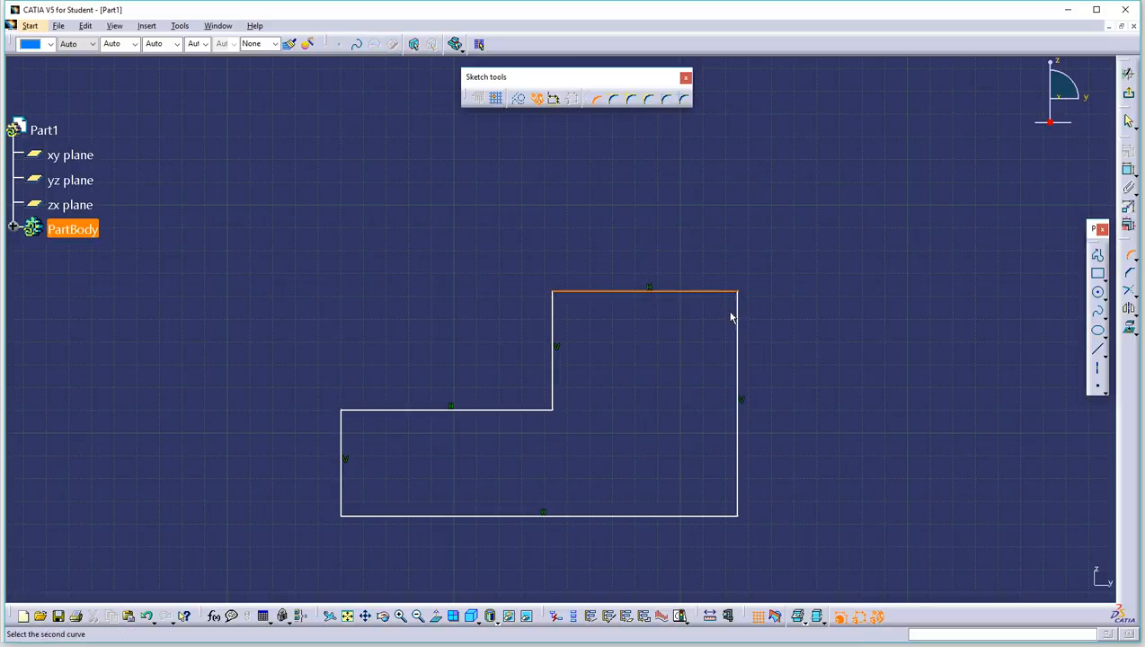
pyautogui.click(737, 313)
pyautogui.click(730, 309)
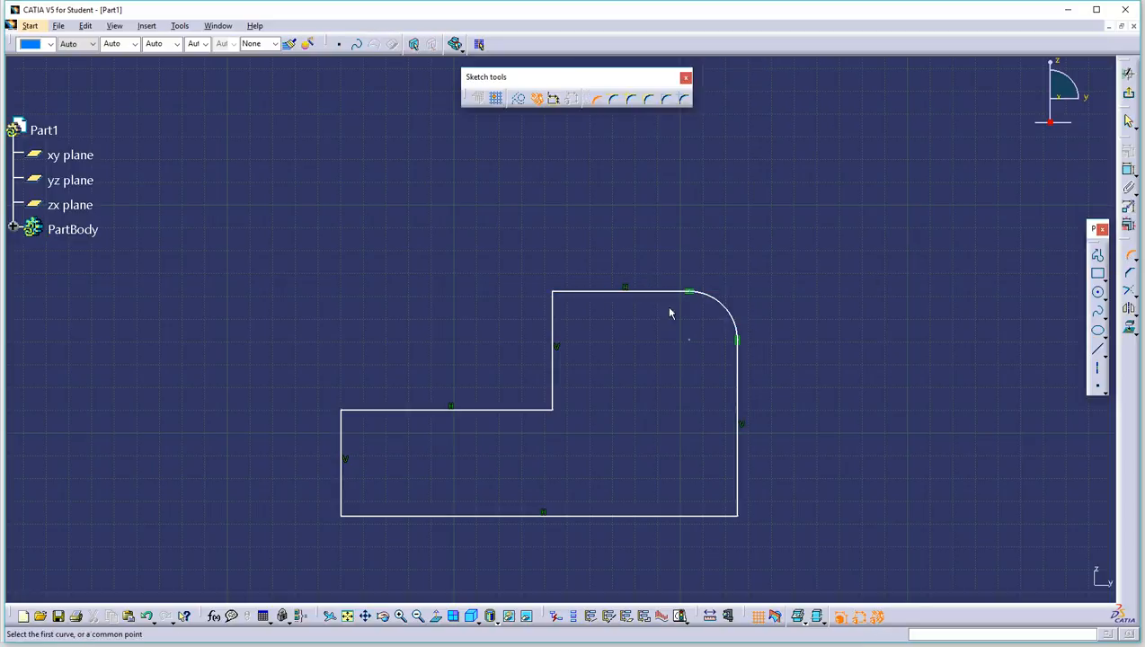
pyautogui.click(567, 290)
pyautogui.click(555, 325)
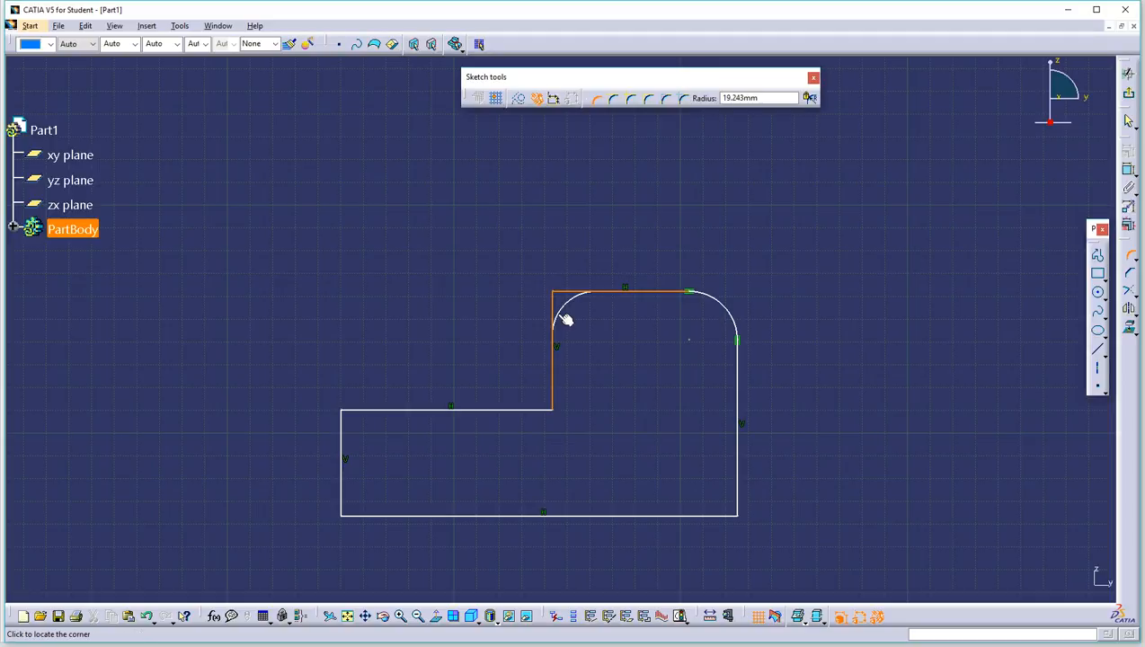
pyautogui.click(589, 324)
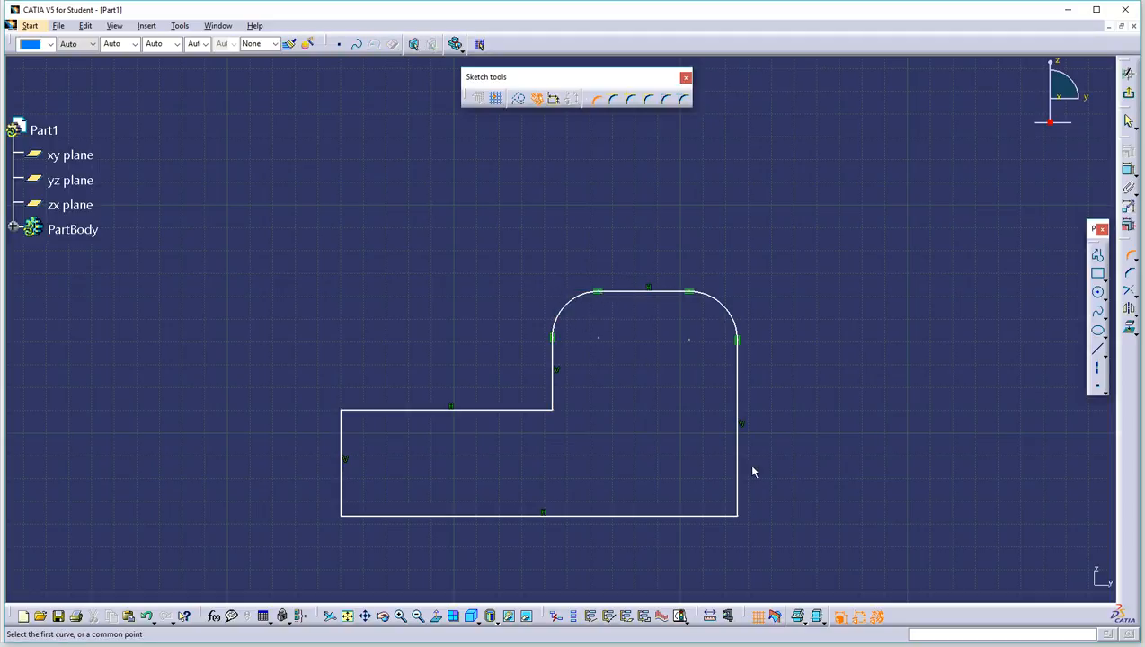
# Step: Round the bottom-right corner between the right and bottom lines
pyautogui.click(740, 494)
pyautogui.click(719, 515)
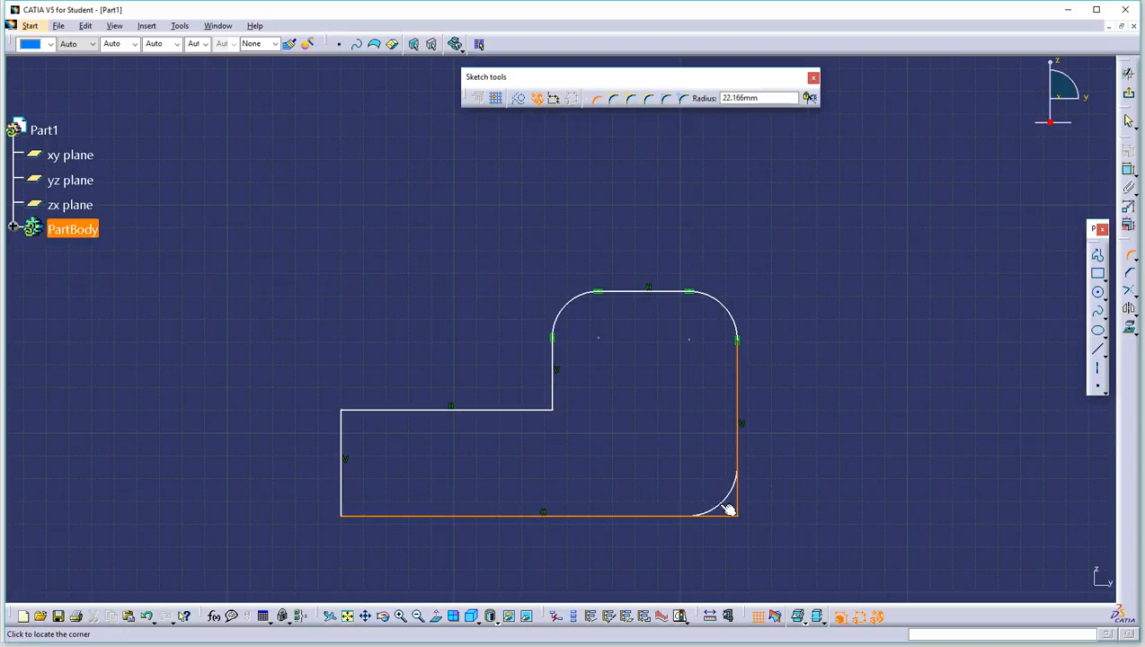
pyautogui.click(728, 508)
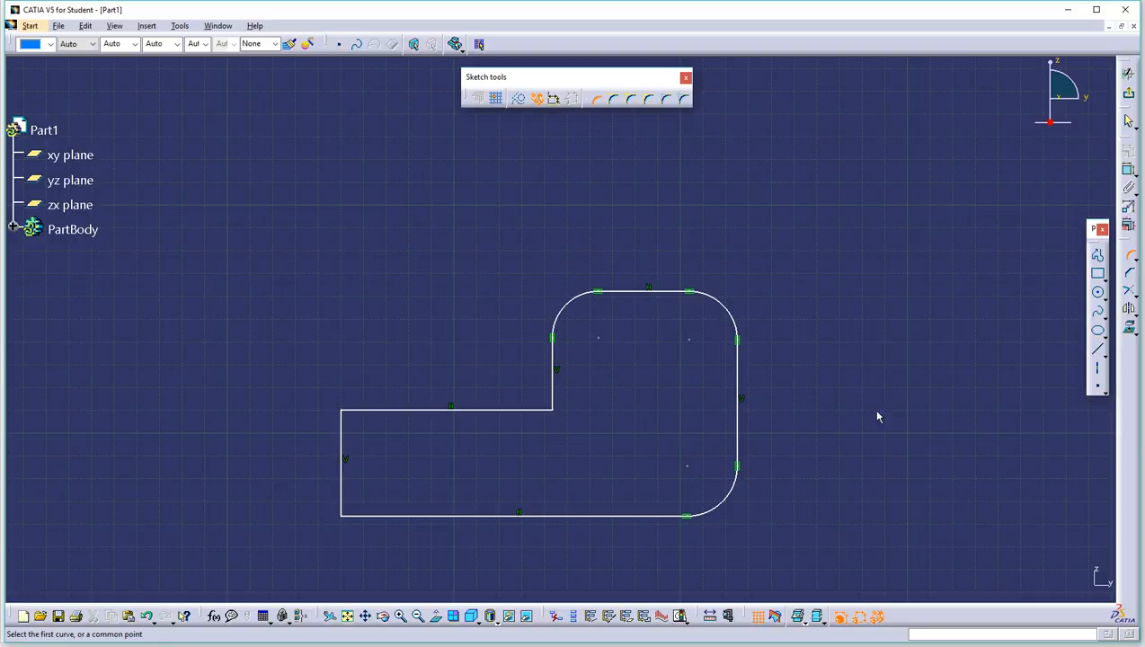
pyautogui.click(1128, 256)
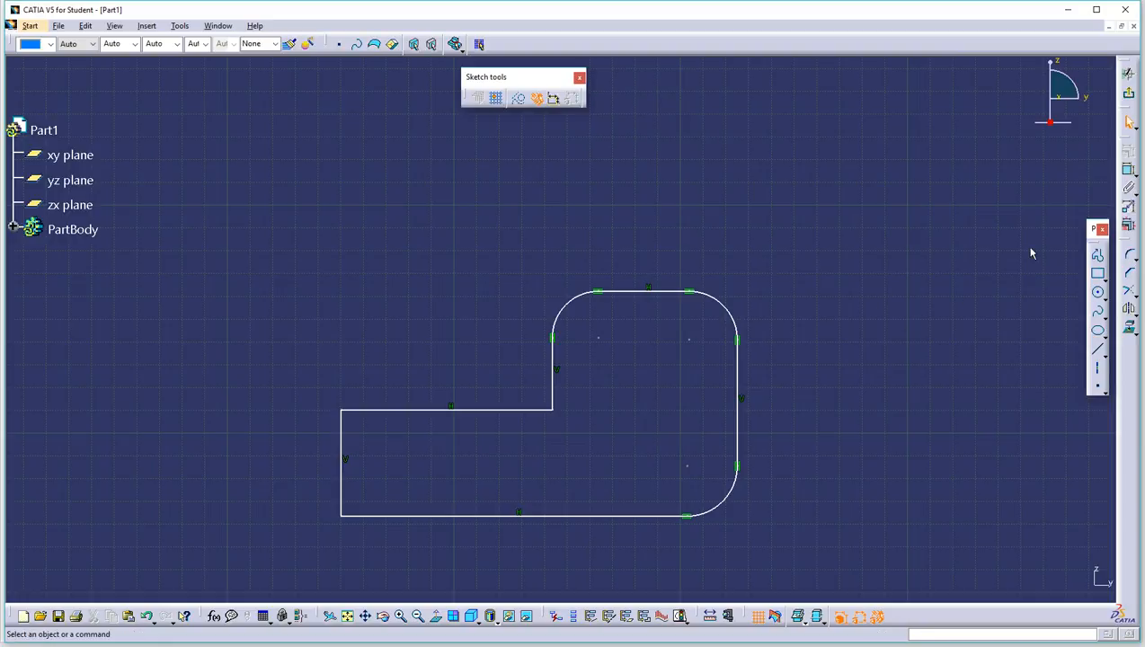
pyautogui.click(1096, 255)
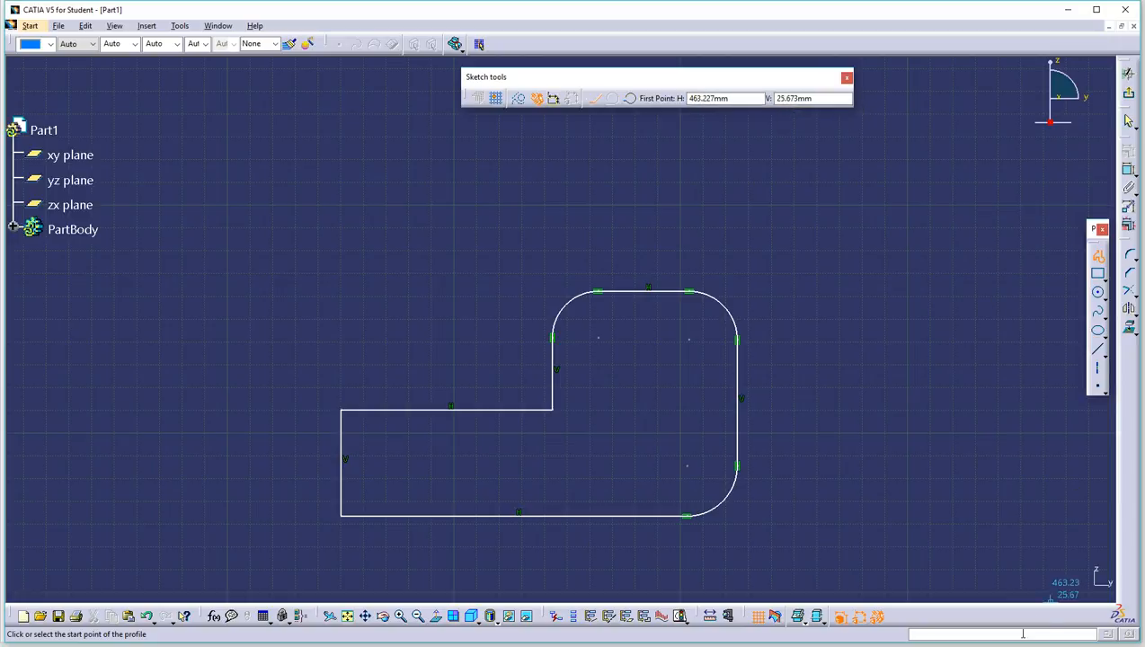
# Step: Exit the sketch and pad the filleted L-profile 140mm to create Pad.1
pyautogui.click(1127, 94)
pyautogui.moveTo(729, 291)
pyautogui.mouseDown(button='middle')
pyautogui.moveTo(826, 190)
pyautogui.moveTo(766, 231)
pyautogui.moveTo(785, 237)
pyautogui.mouseUp(button='middle')
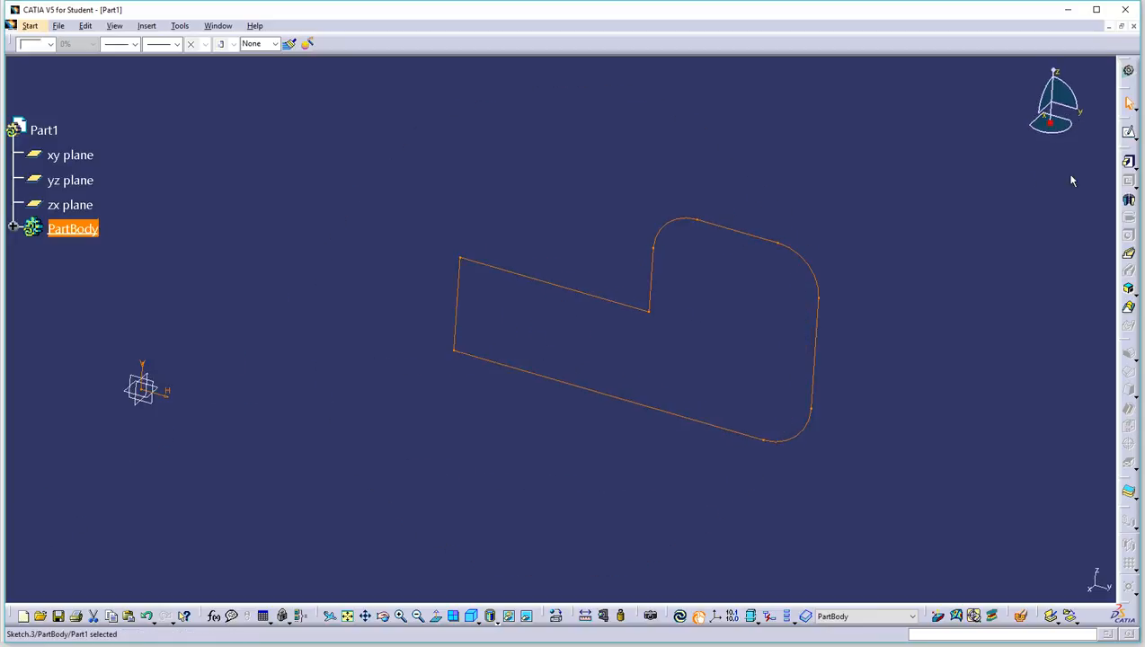
pyautogui.click(1130, 165)
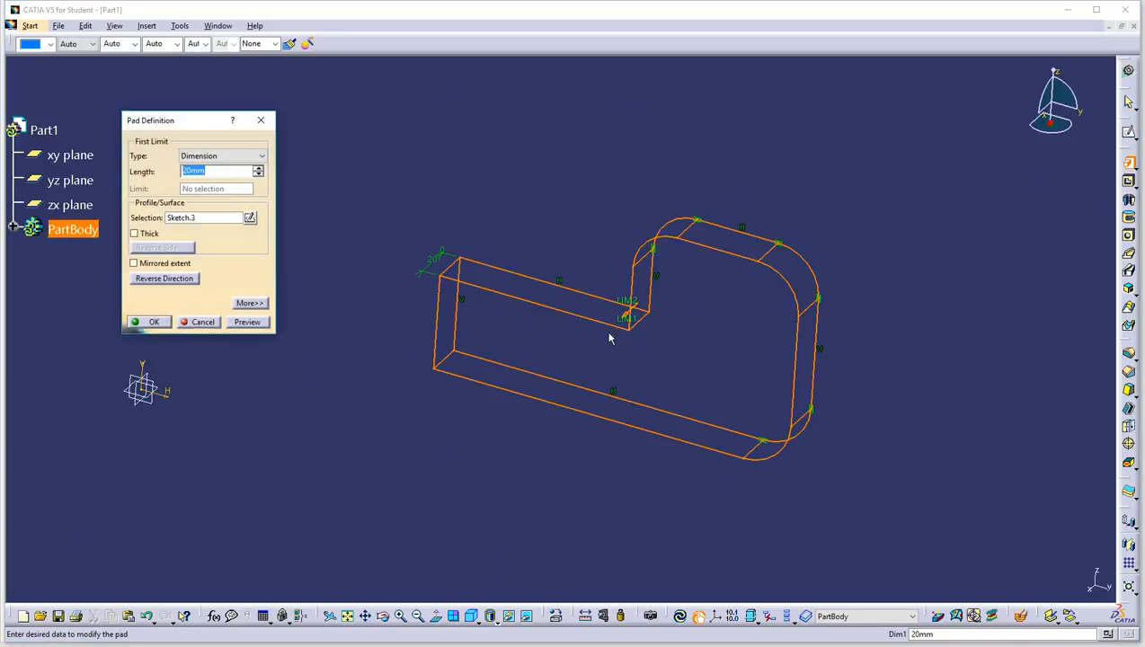
pyautogui.moveTo(623, 323); pyautogui.dragTo(480, 412)
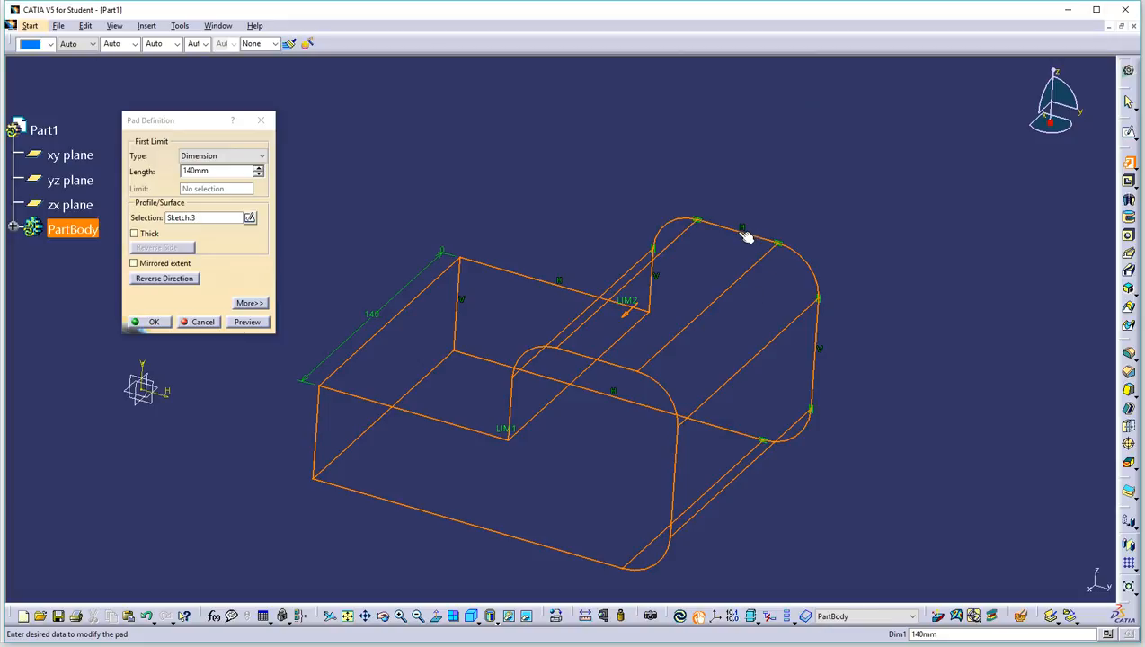
pyautogui.moveTo(628, 308); pyautogui.dragTo(593, 351)
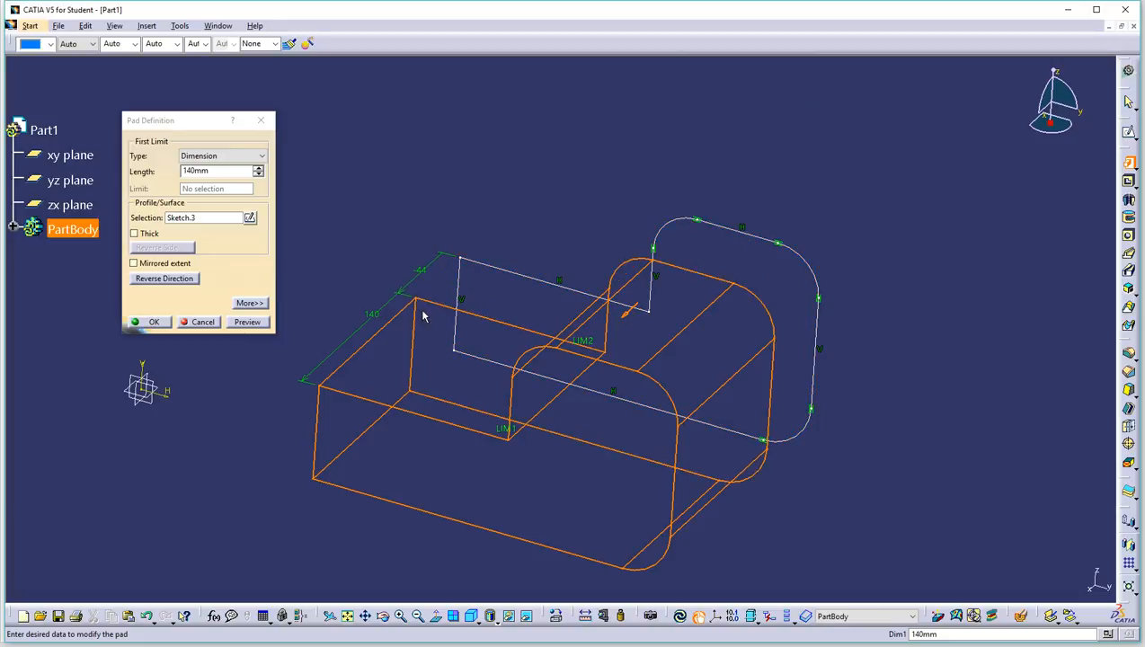
pyautogui.click(154, 322)
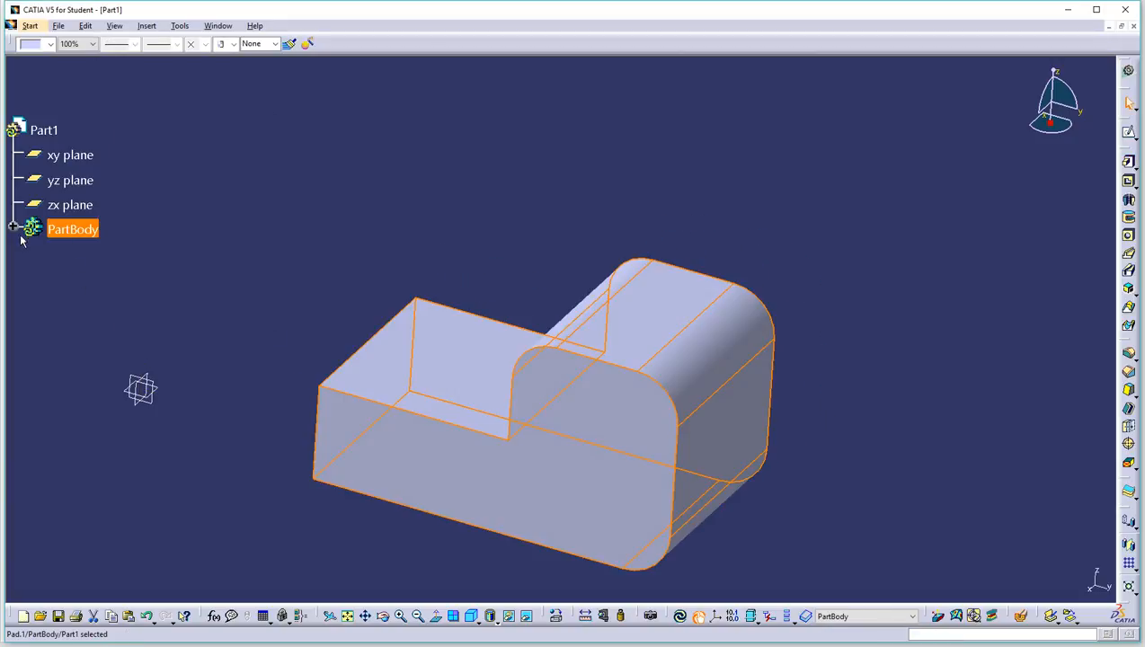
pyautogui.click(14, 229)
# Step: Unhide Sketch.3 beside Pad.1 and orbit to the part's other end to begin an edge fillet
pyautogui.rightClick(93, 278)
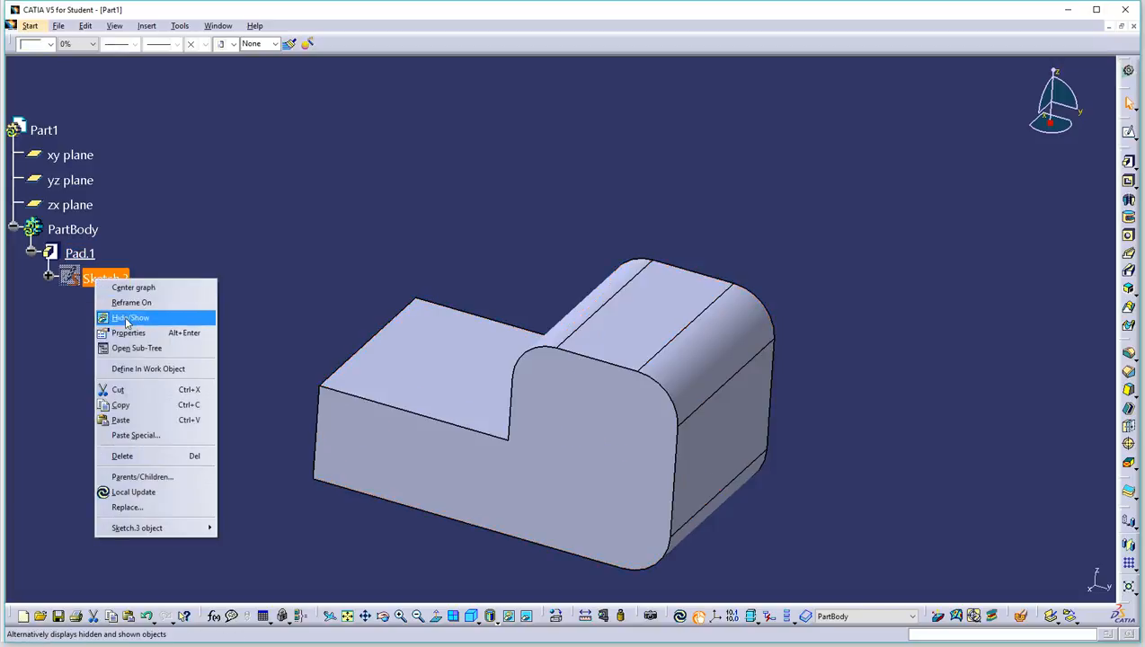
pyautogui.click(152, 316)
pyautogui.moveTo(878, 220); pyautogui.dragTo(741, 294, button='middle')
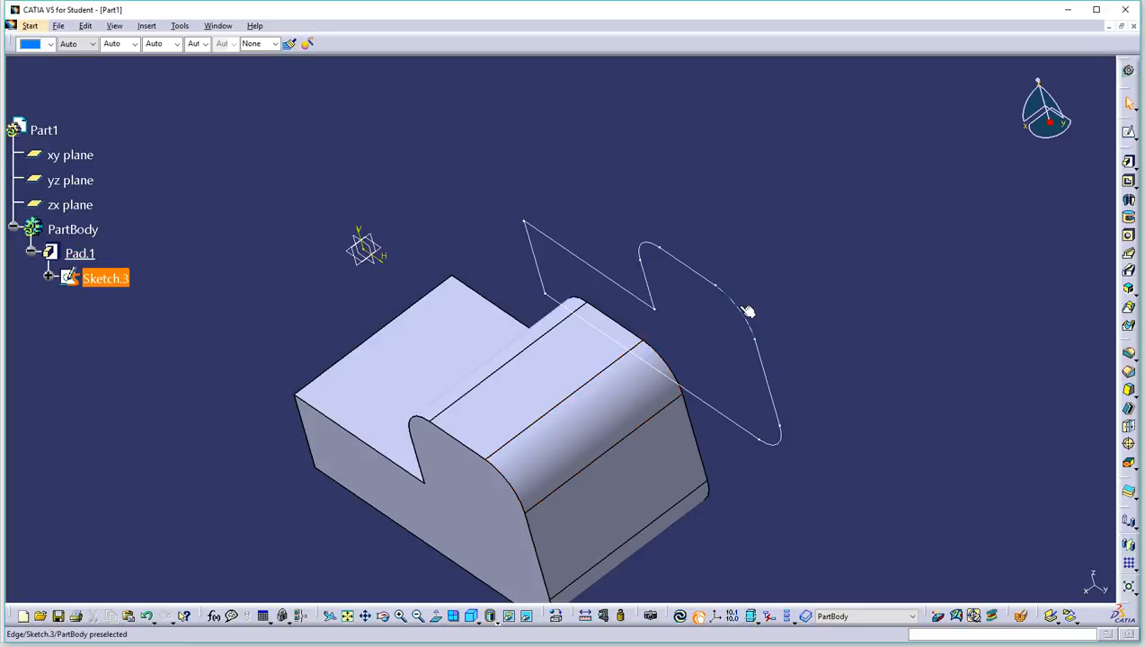
pyautogui.moveTo(478, 333); pyautogui.dragTo(774, 299, button='middle')
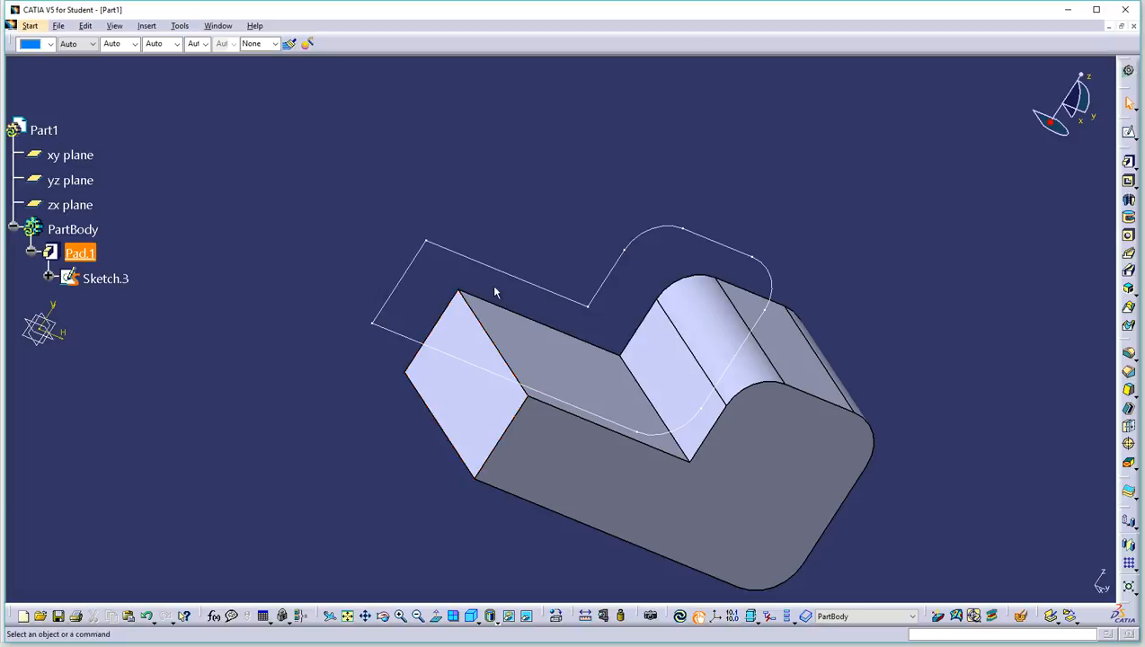
pyautogui.click(1129, 353)
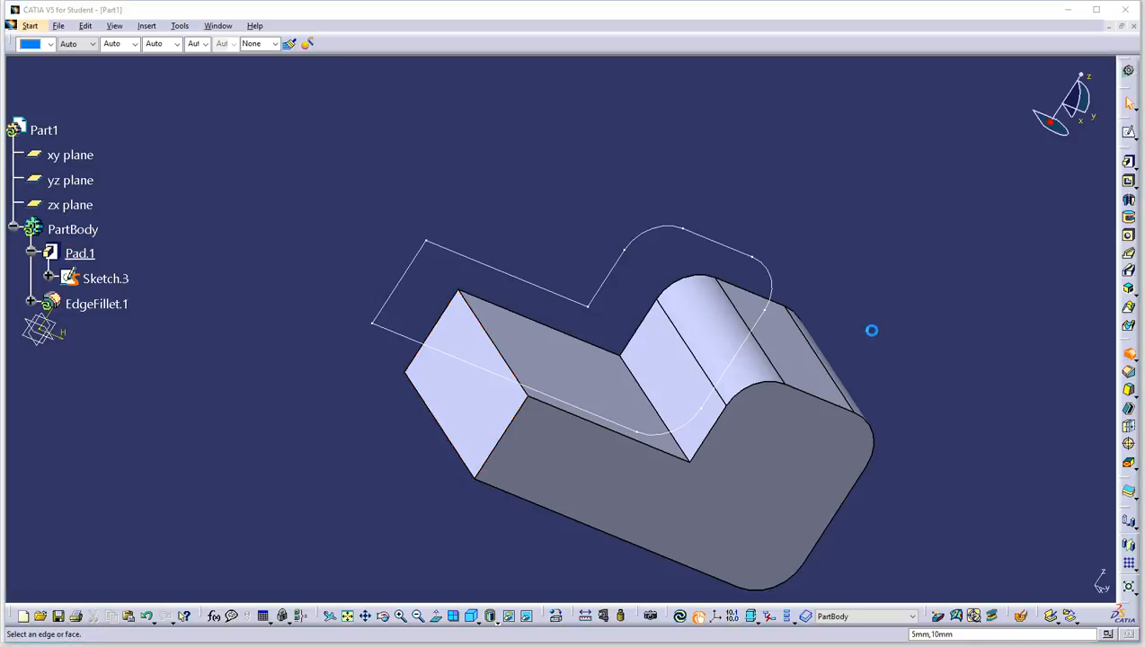
# Step: Fillet two end-face edges of Pad.1 with an 11mm radius as EdgeFillet.1
pyautogui.click(510, 364)
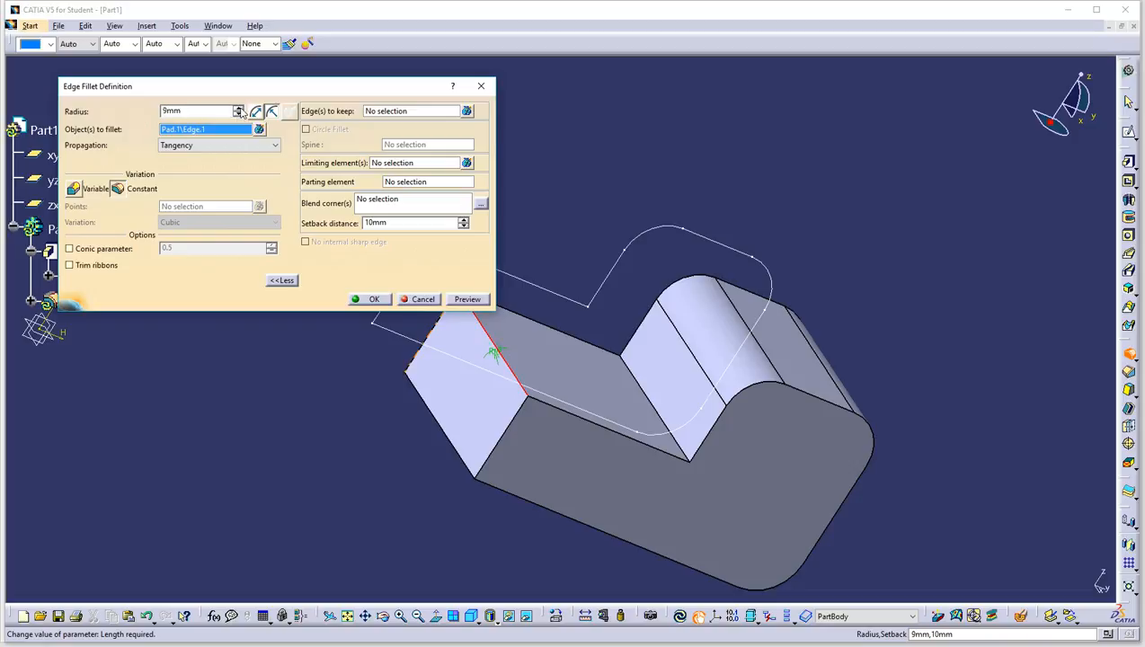
pyautogui.click(421, 395)
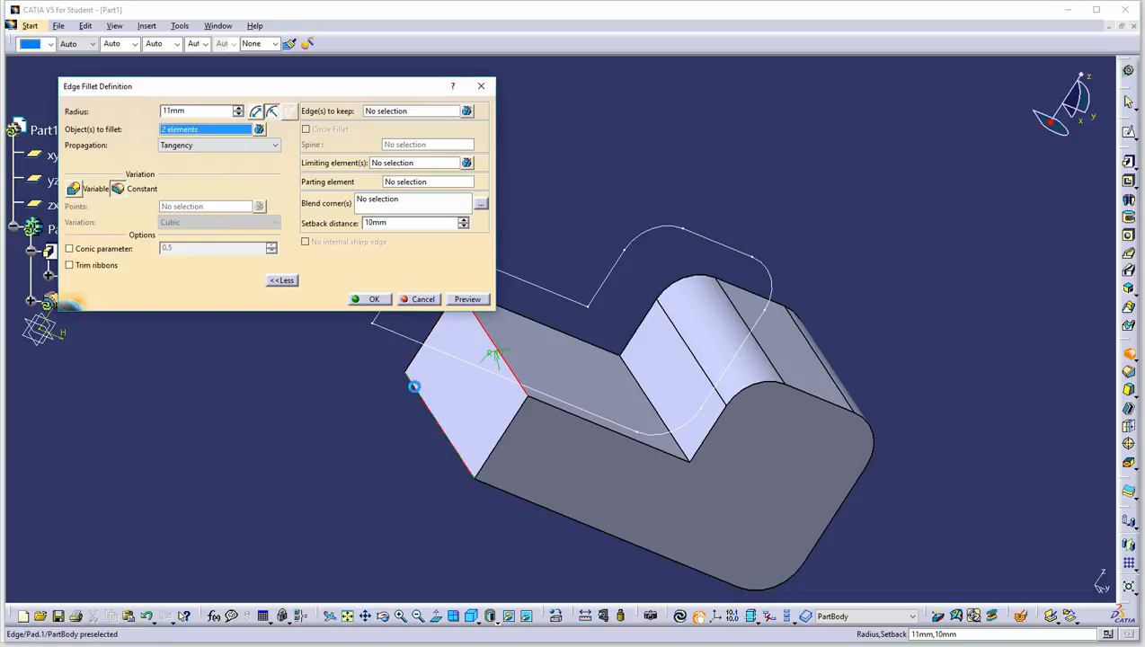
pyautogui.click(368, 299)
pyautogui.moveTo(749, 149); pyautogui.dragTo(699, 252, button='middle')
pyautogui.moveTo(884, 409); pyautogui.dragTo(436, 257, button='middle')
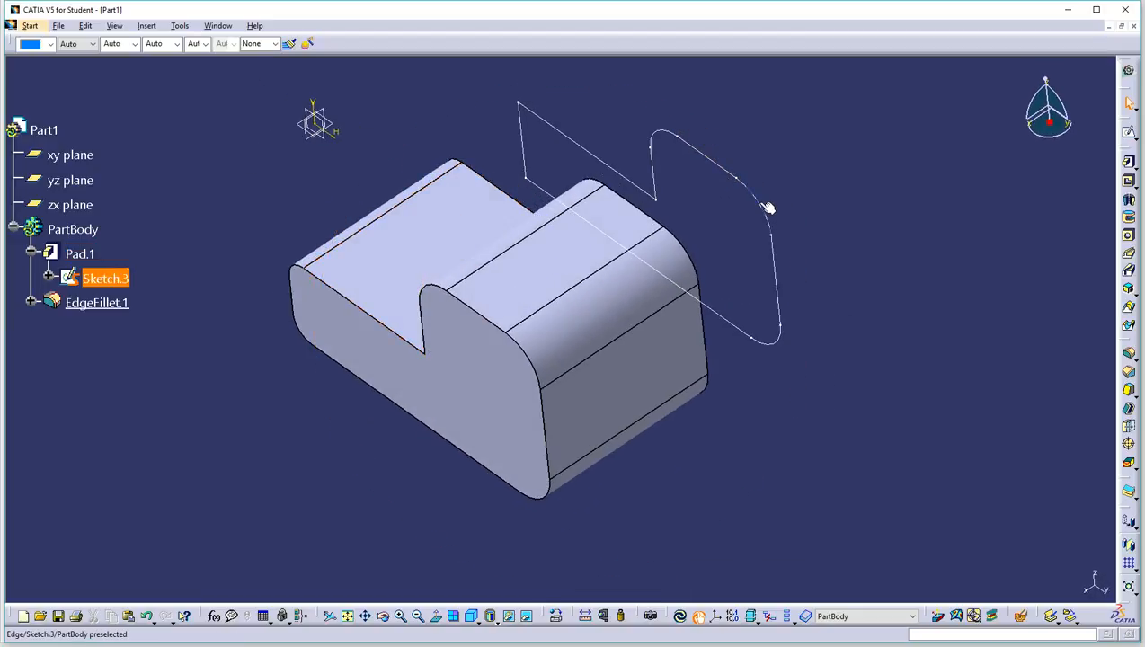